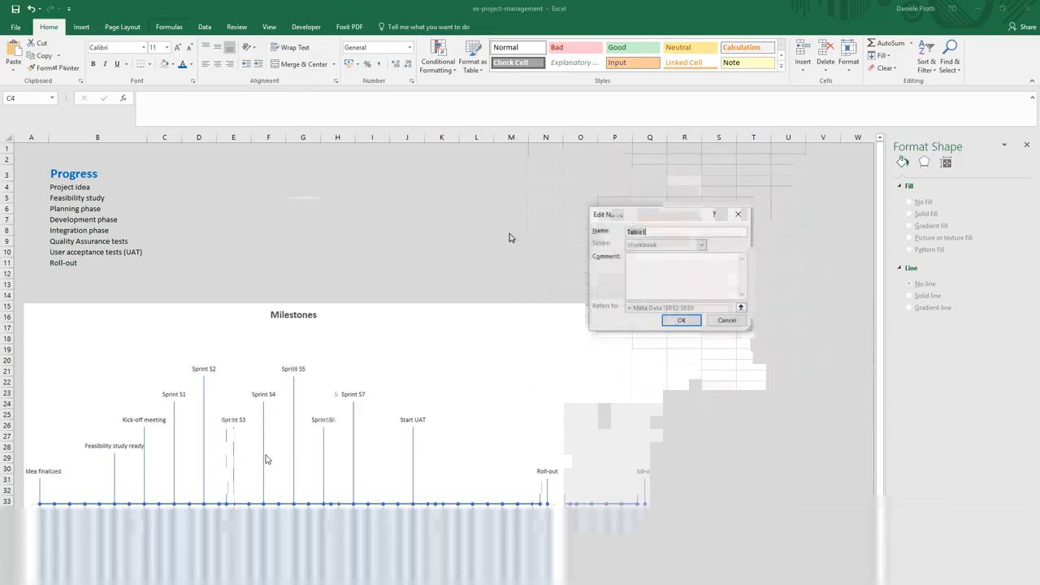
- Rename the named table Table1 as tblPhases and close the Name Manager
left_click(655, 232)
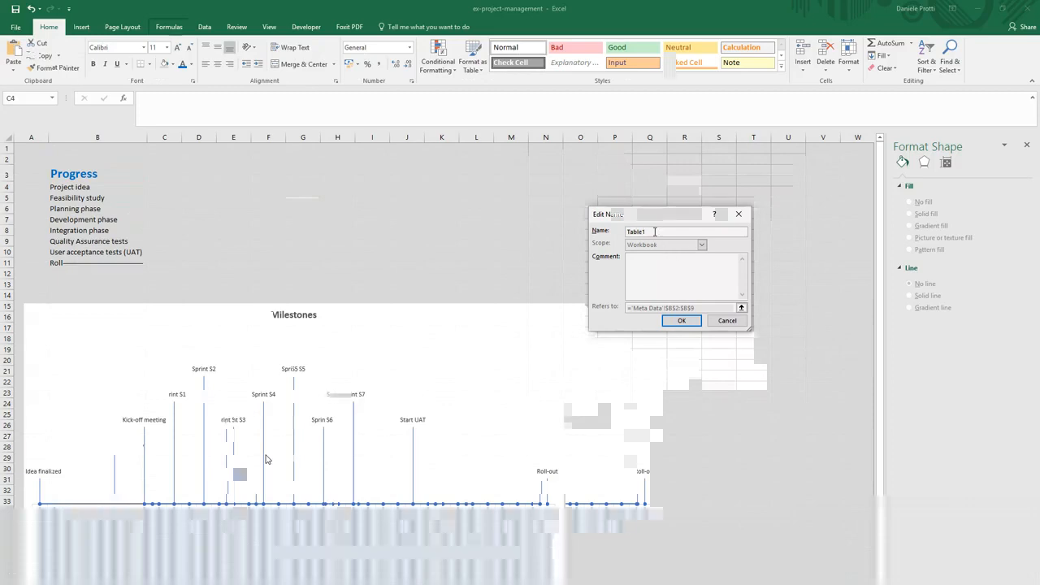
left_click_drag(655, 233, 628, 228)
key("BackSpace")
type("tblPhases")
left_click(681, 320)
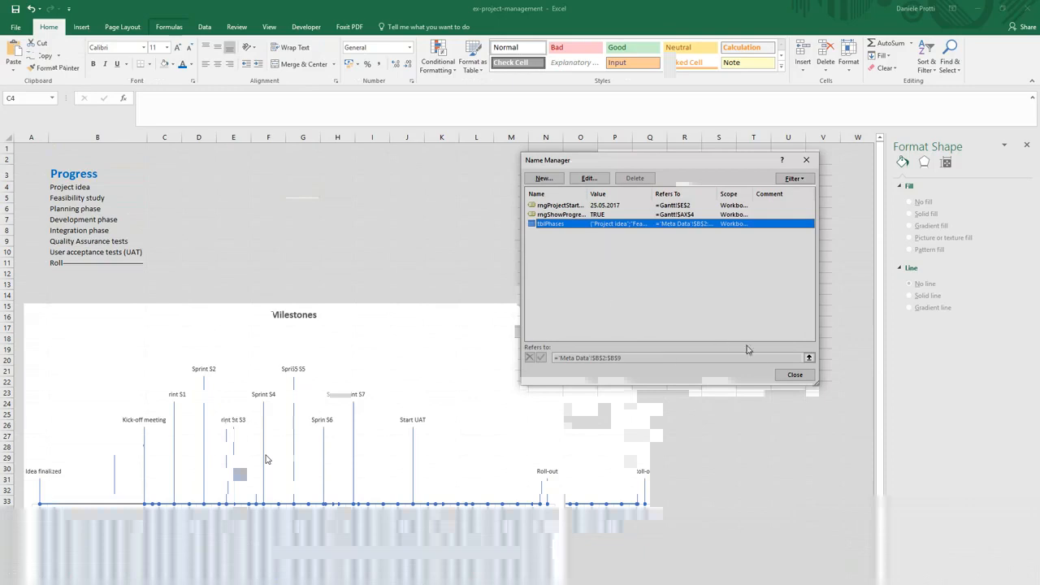
left_click(794, 374)
- Review the Progress phase list on the Dashboard sheet and its source table on the Meta Data sheet
left_click(144, 244)
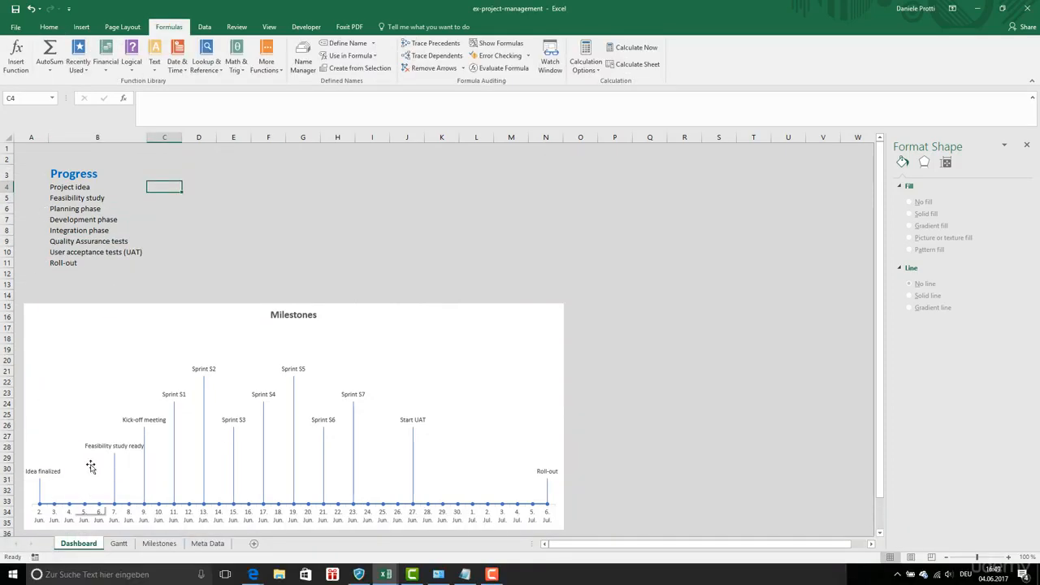
left_click(64, 173)
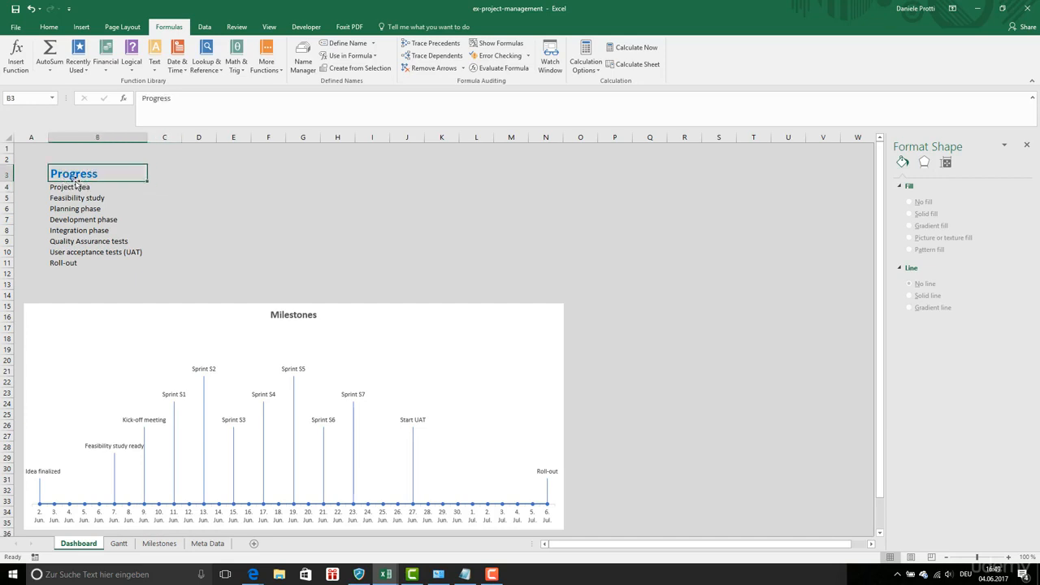
left_click(76, 186)
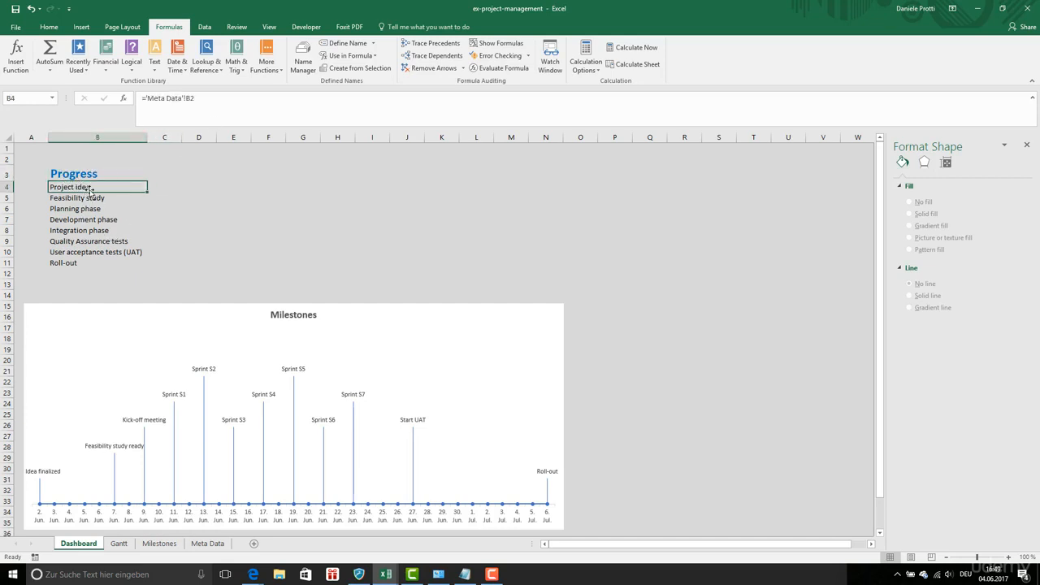
left_click(209, 543)
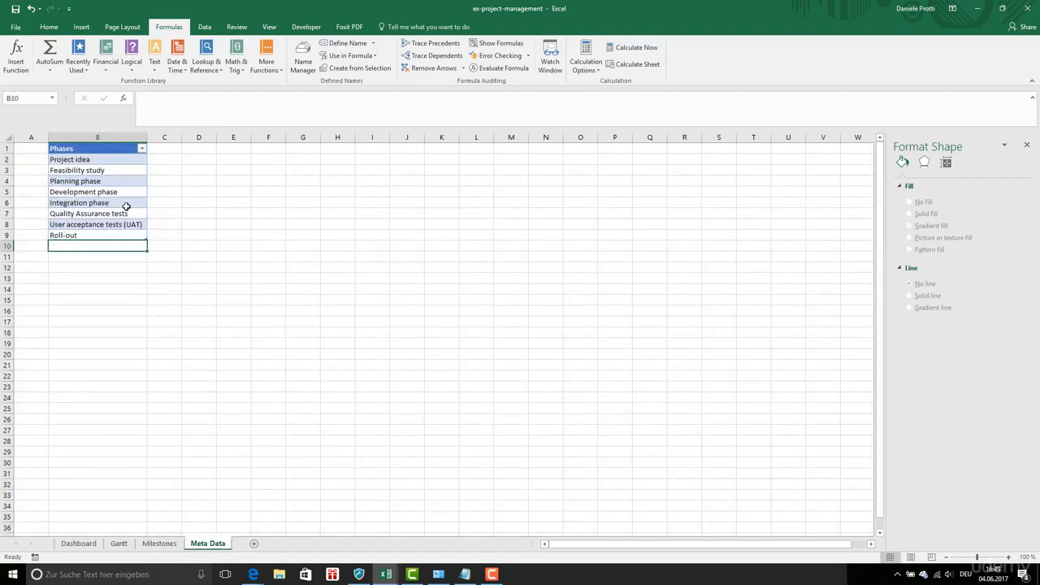
left_click(126, 543)
left_click(86, 544)
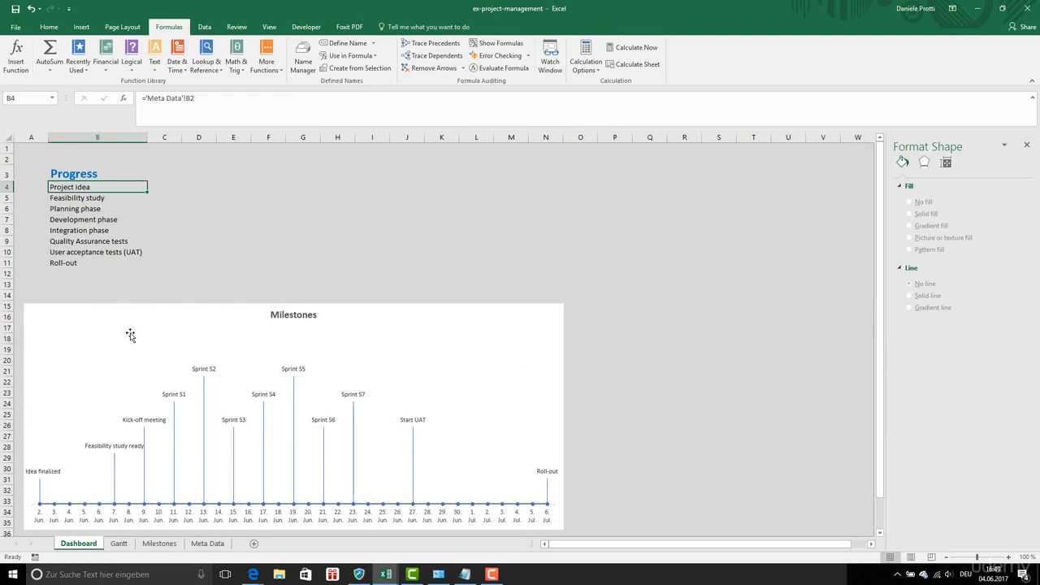
left_click(163, 186)
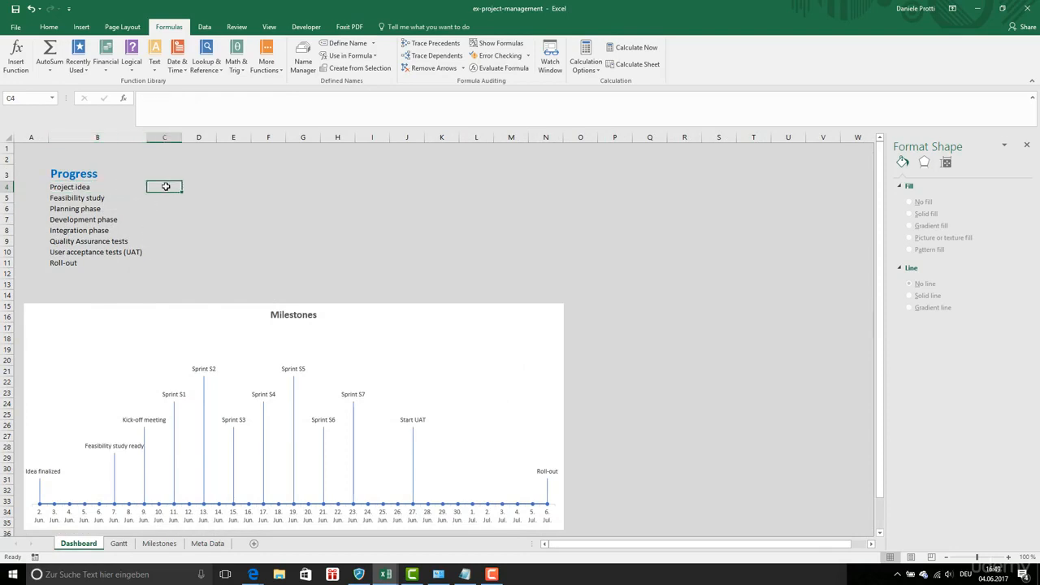
- Enter =SUMIF(A6:A38;LEFT(A6)&".*";H6:H38) in cell H6 of the Gantt sheet, the Project idea percentage
left_click(126, 543)
left_click(368, 220)
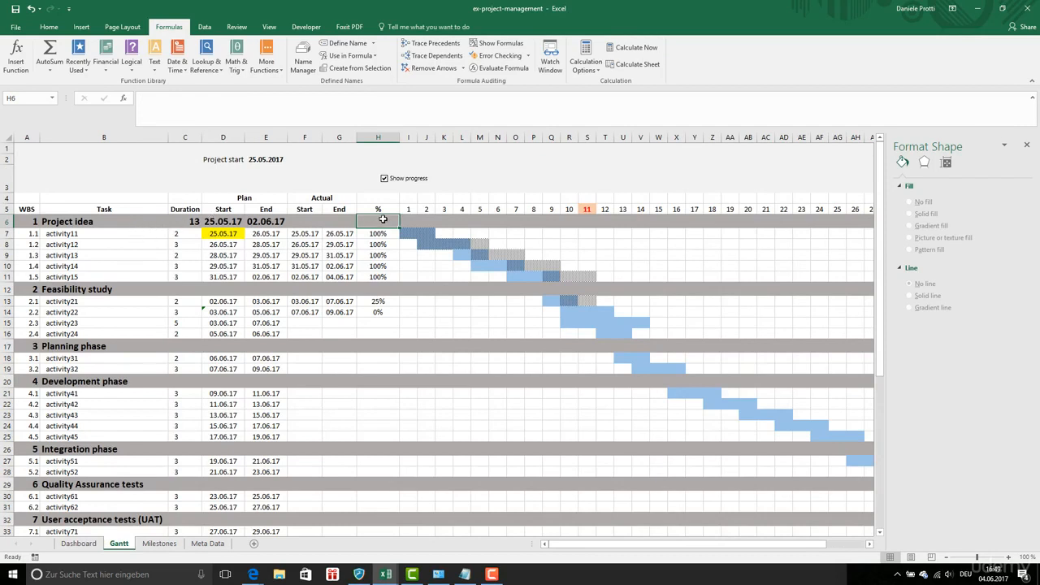
type("=")
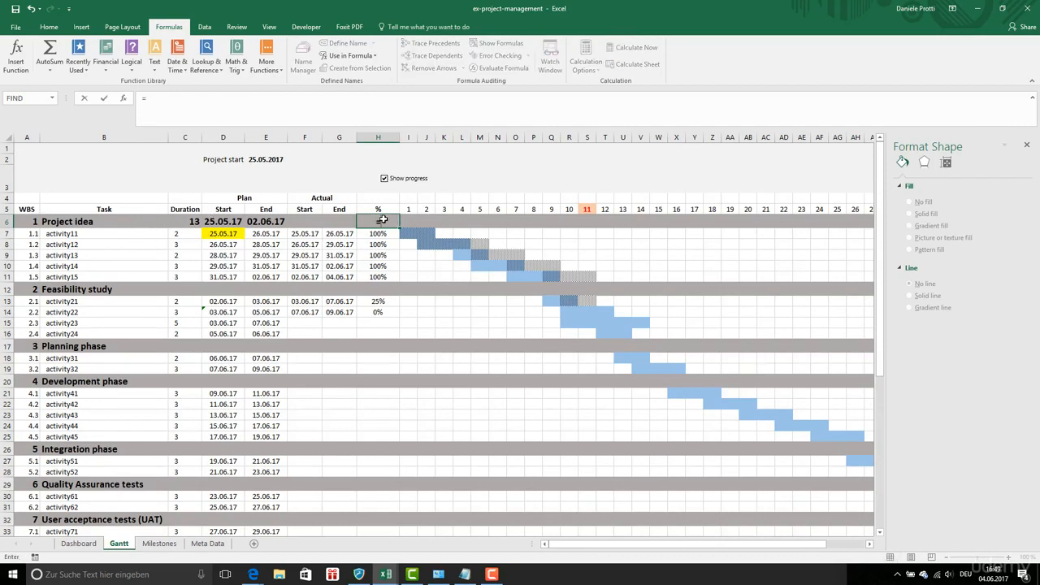
type("SUMIF(")
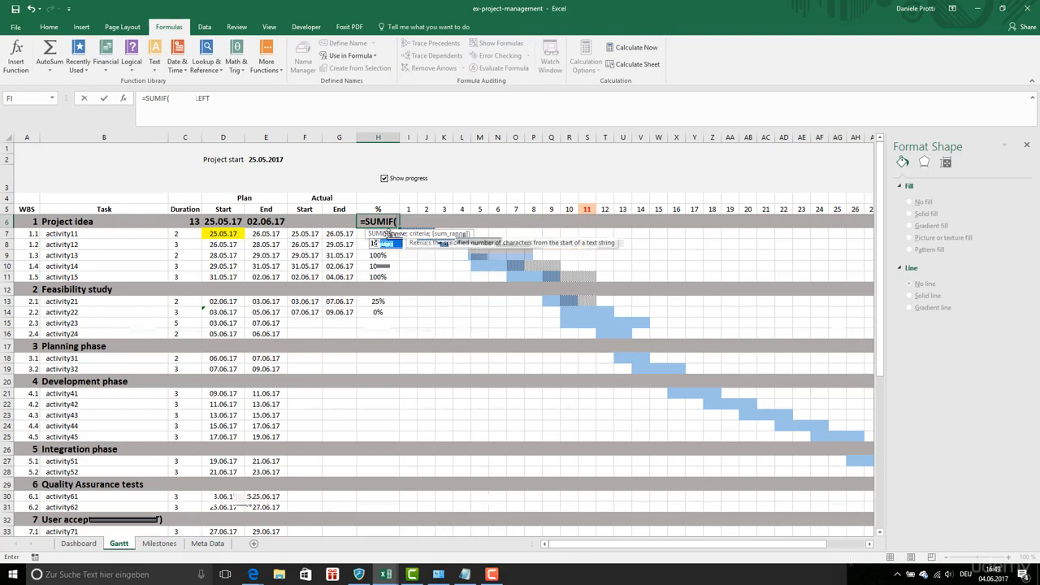
type("(a")
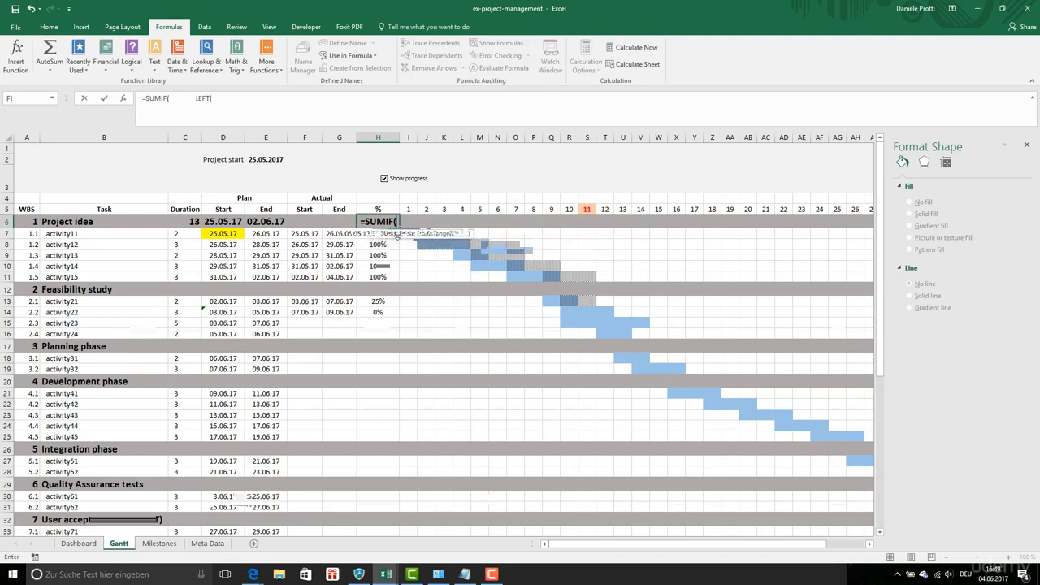
type("7")
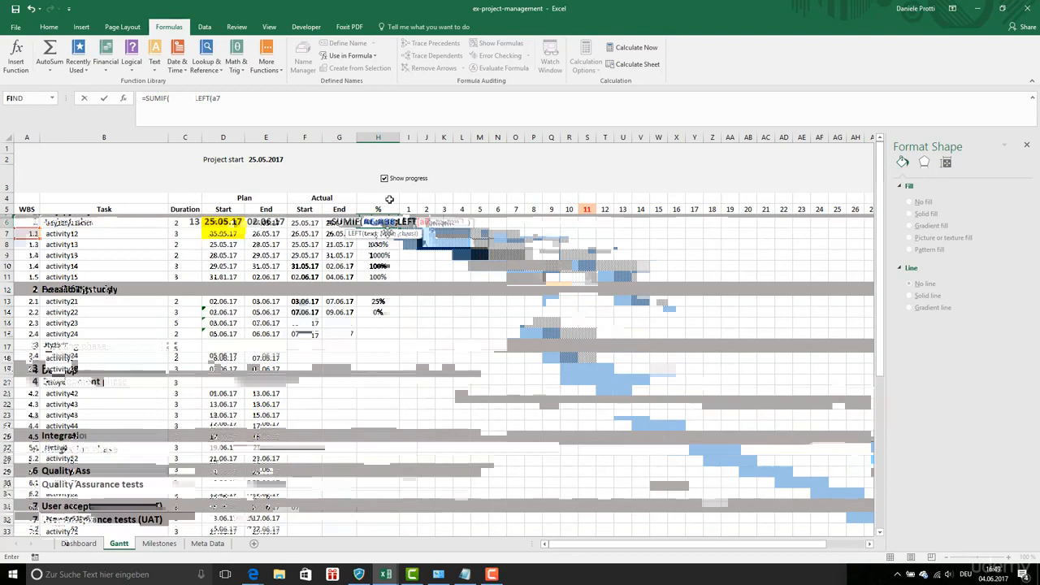
type("H6:")
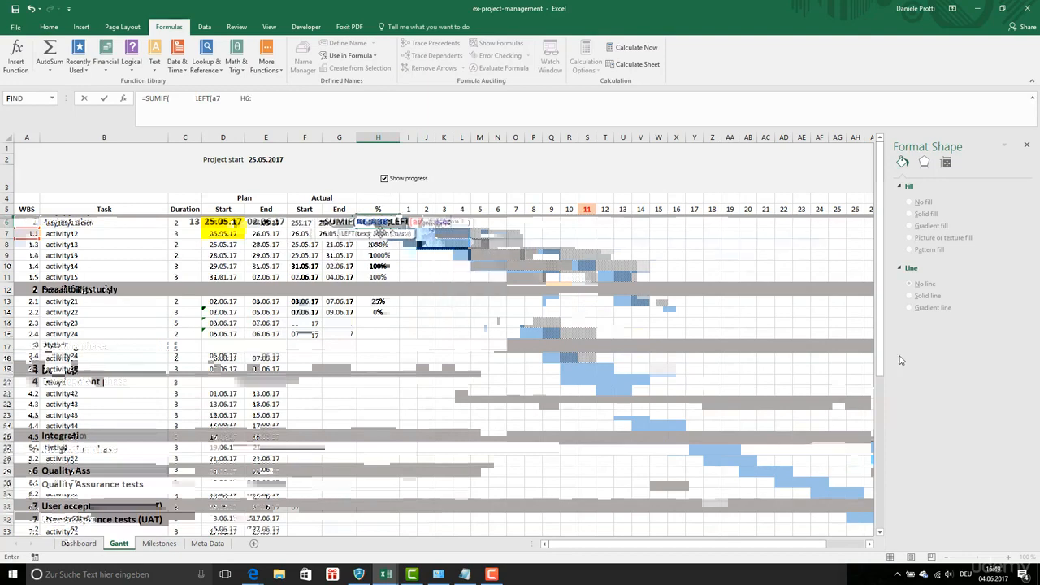
left_click_drag(880, 365, 881, 476)
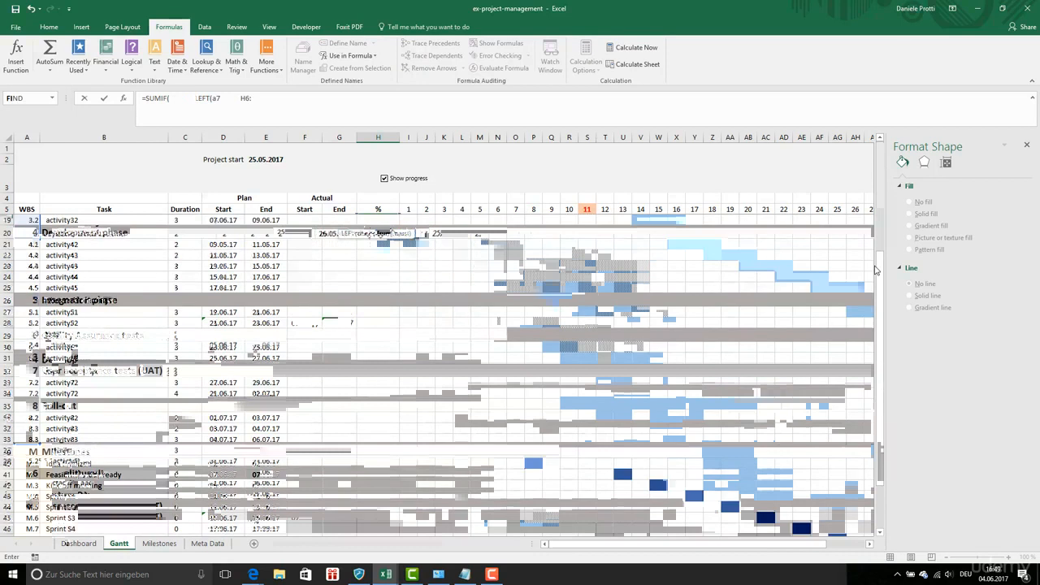
left_click(284, 102)
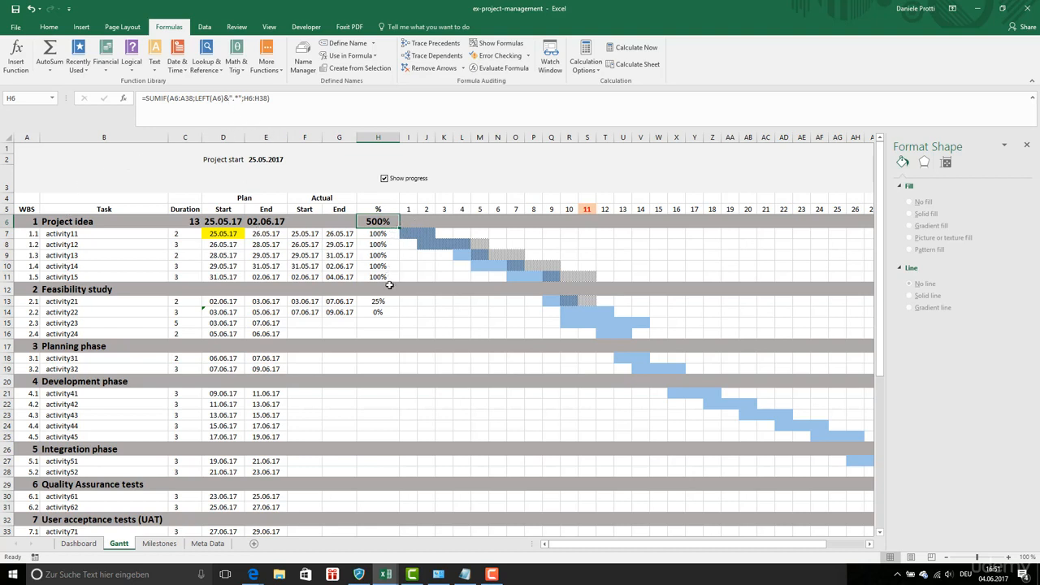
- Anchor the references in H6's SUMIF formula as $A$6:$A$38, $A6 and $H$6:$H$38
left_click(172, 98)
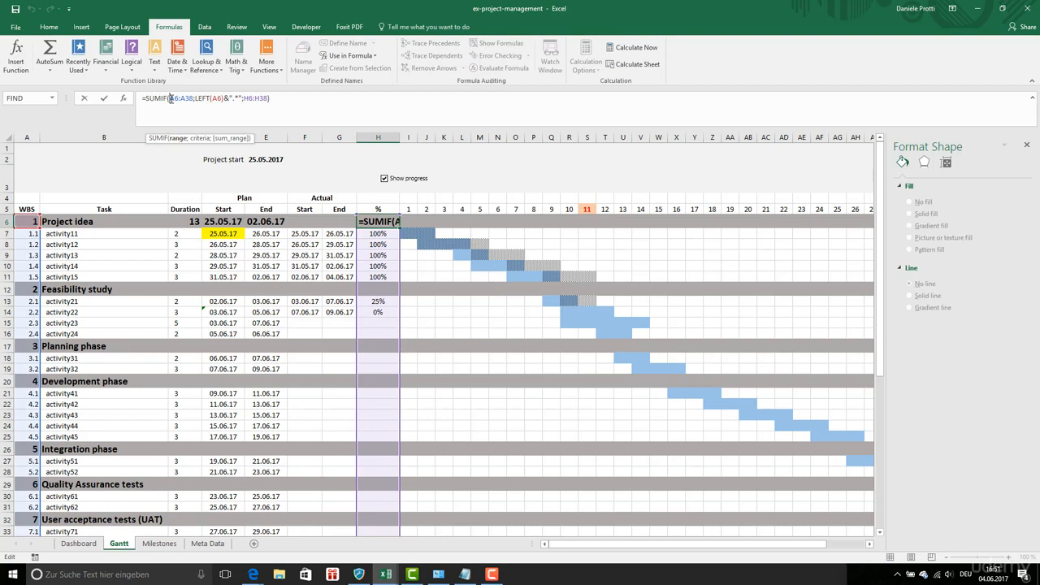
key("F4")
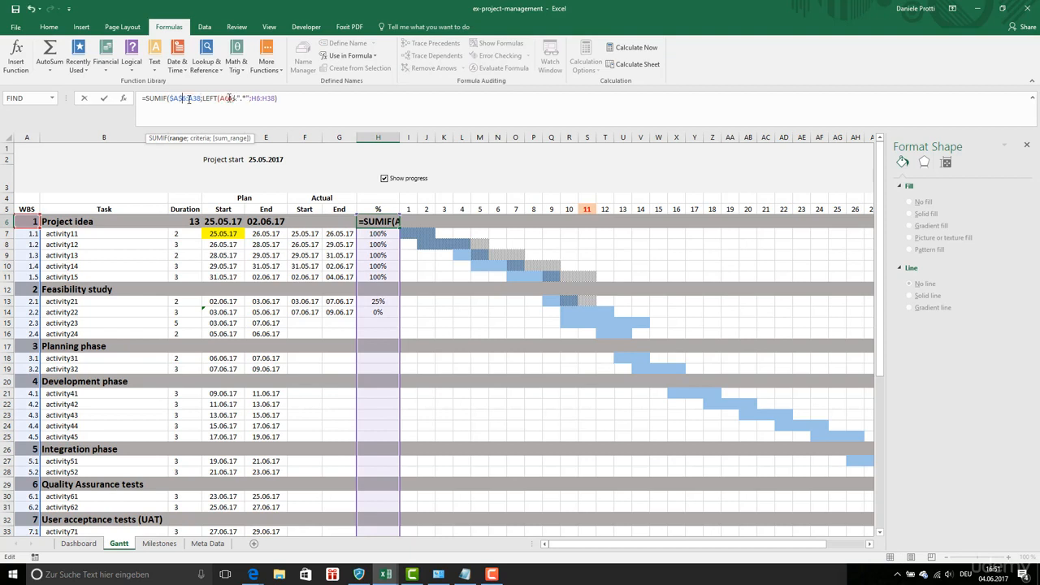
left_click(232, 98)
key("F4")
key("F4")
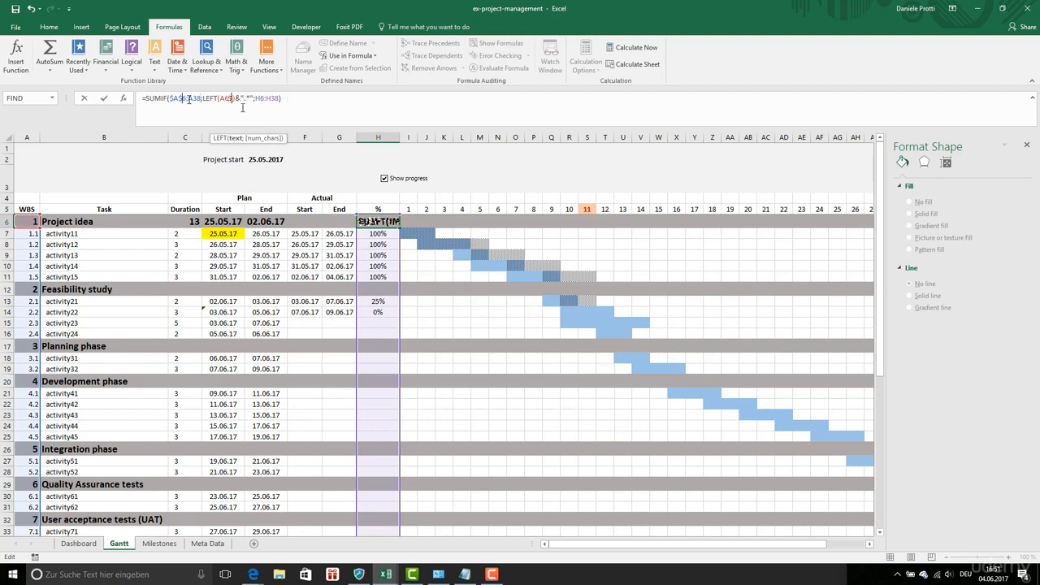
left_click(269, 98)
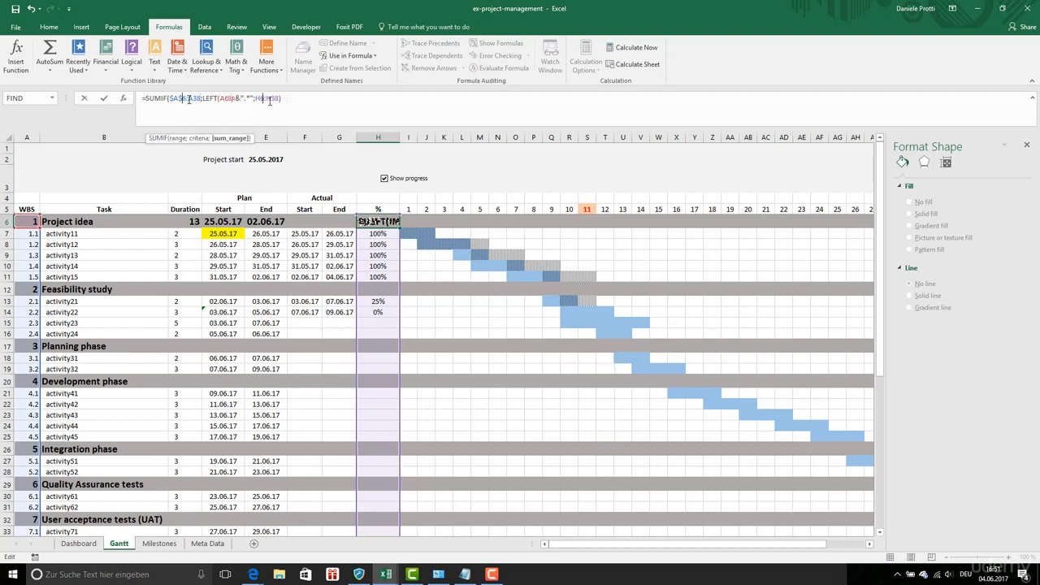
key("F4")
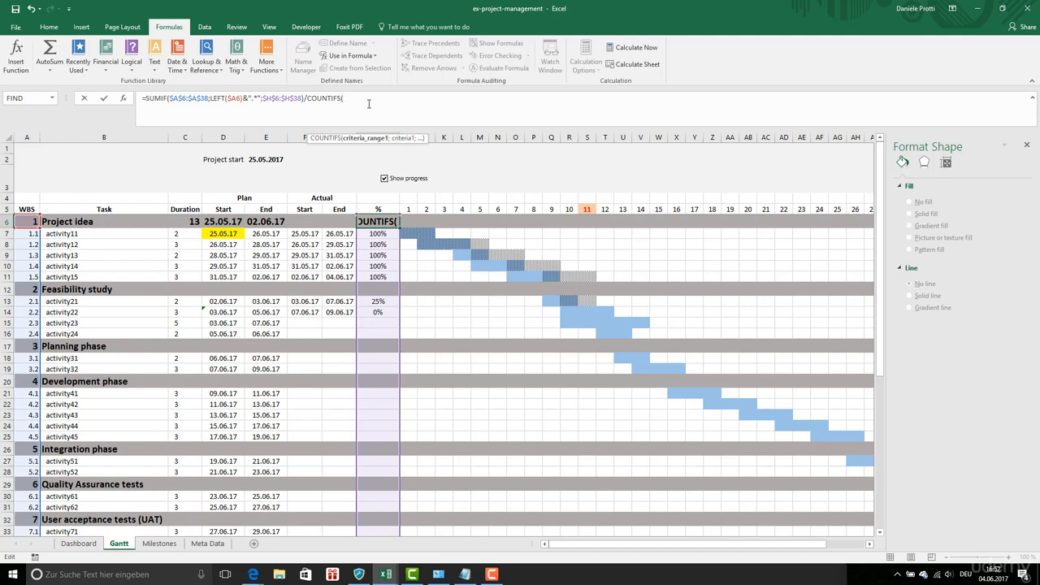
- Divide the SUMIF in H6 by COUNTIFS($A$6:$A$38;LEFT($A6)&".*") and commit the formula
type("$A$6:$A$38")
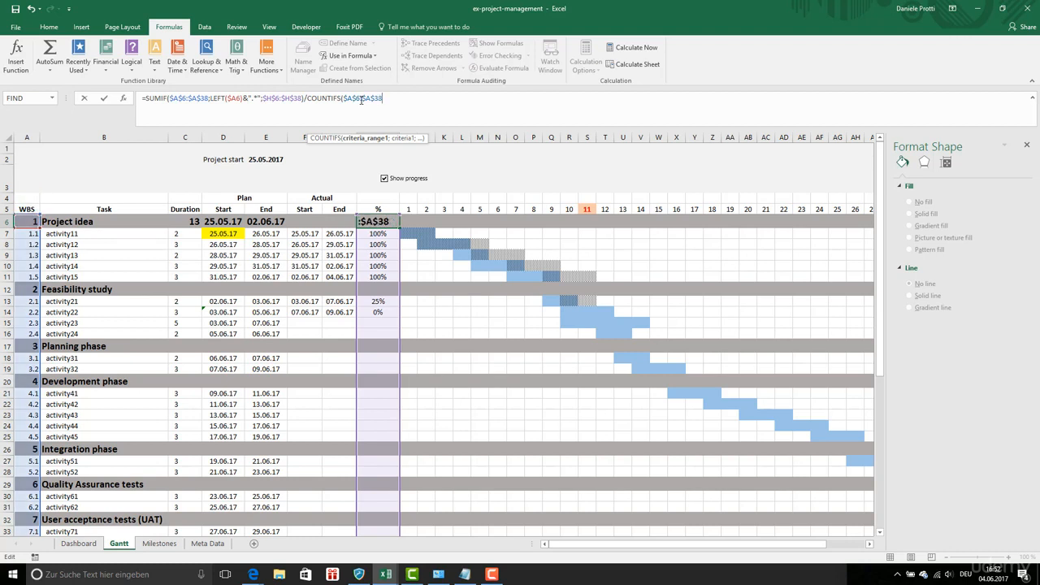
type(";")
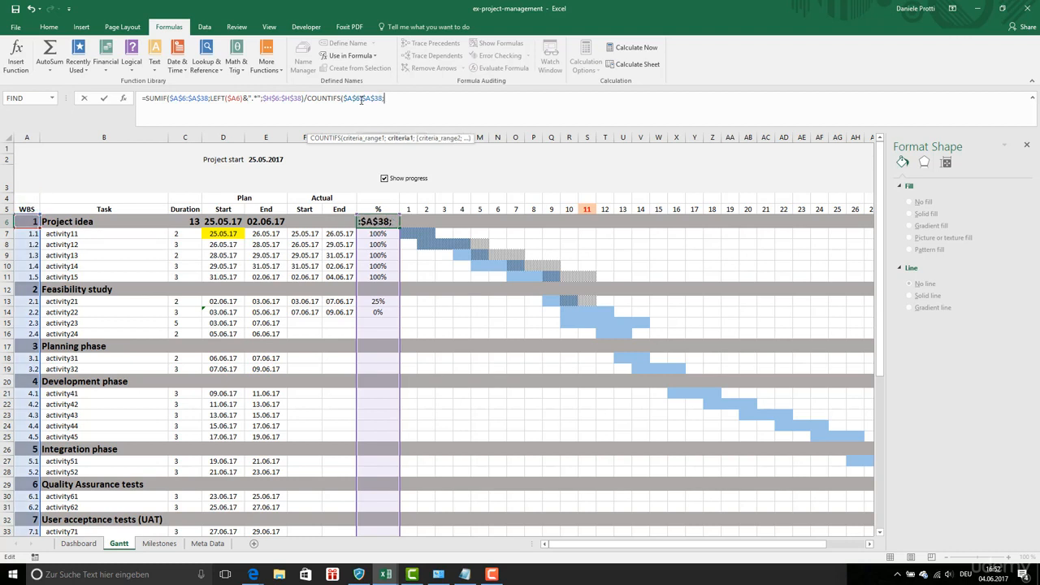
type("LEFT($")
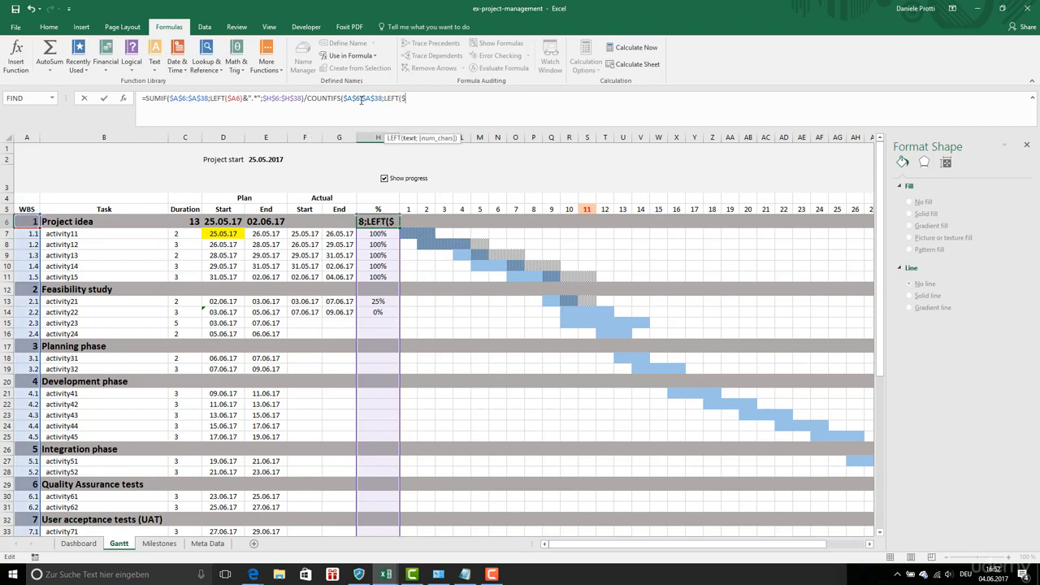
type("A6,")
key("BackSpace")
type(")&")
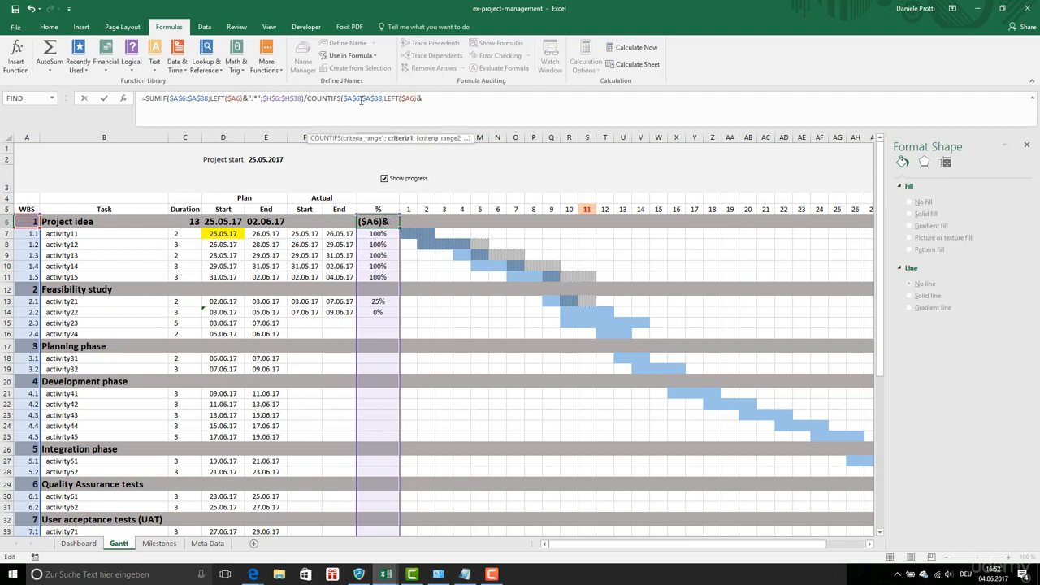
type("\".*\")")
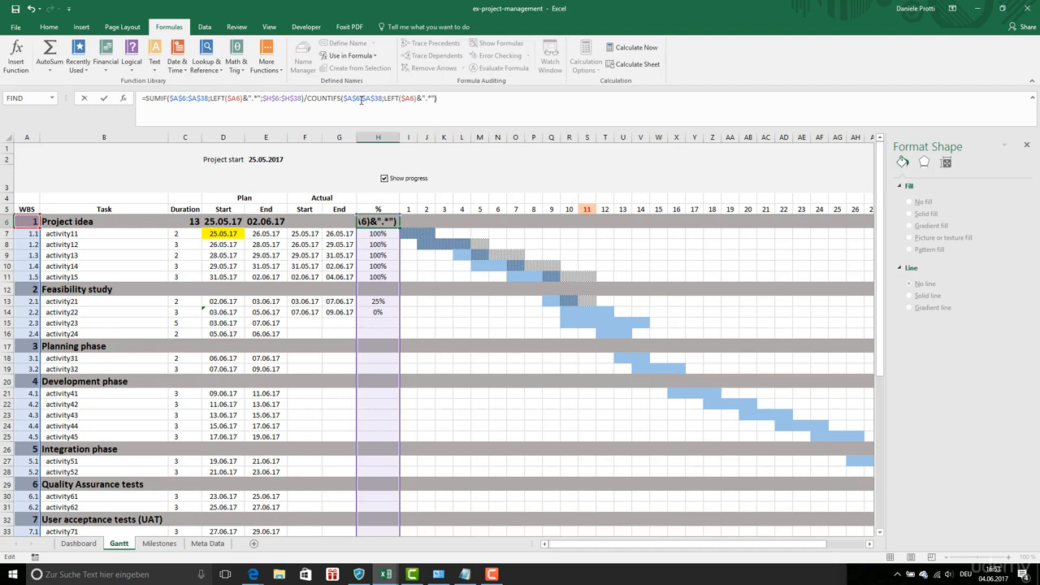
key("Return")
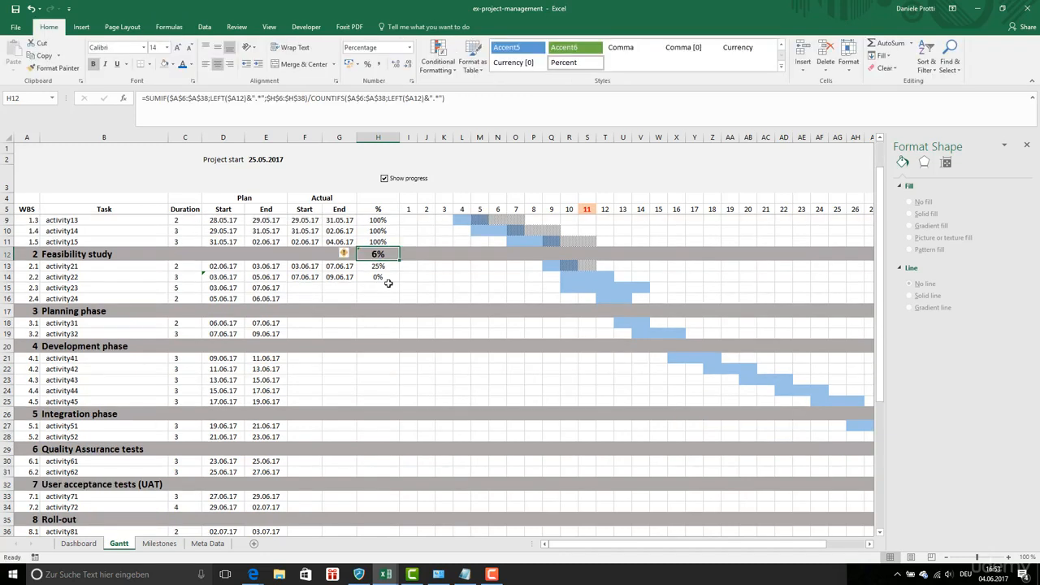
- Copy the Feasibility study percentage formula from H12 to the Planning phase and Development phase rows, H17 and H20
key("ctrl+c")
left_click(385, 311)
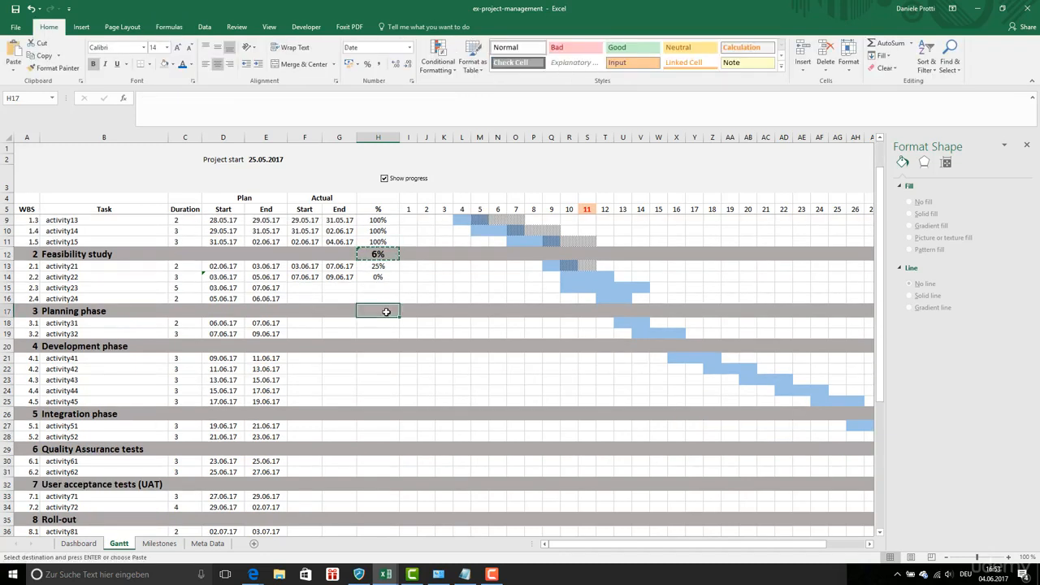
key("ctrl+v")
left_click(394, 344)
key("ctrl+v")
- Paste the same percentage formula into column H for Integration phase, Quality Assurance tests, User acceptance tests (UAT) and Roll-out
scroll(393, 344, "down", 2)
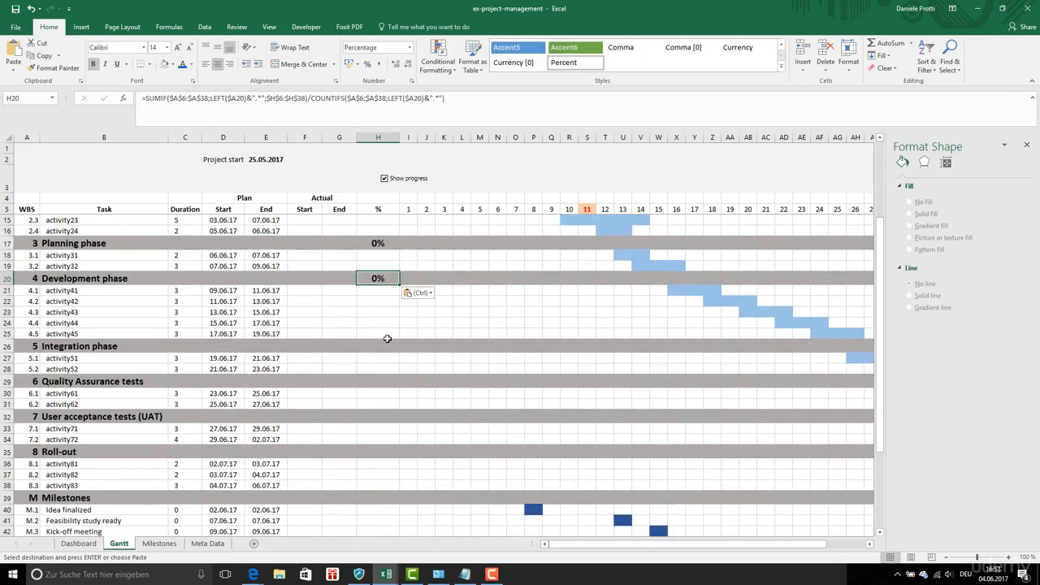
left_click(382, 346)
key("ctrl+v")
left_click(383, 381)
key("ctrl+v")
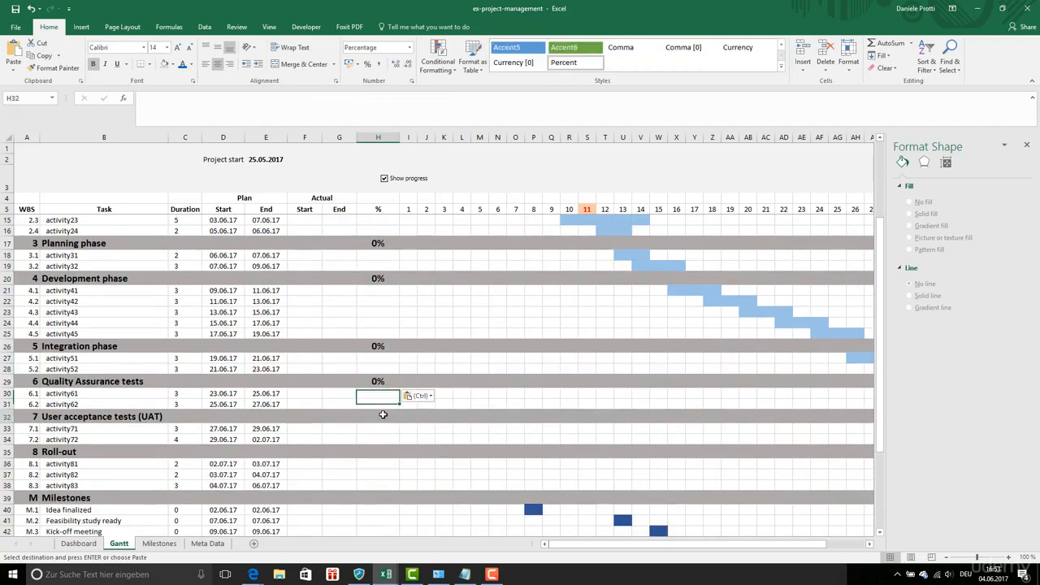
left_click(384, 416)
key("ctrl+v")
left_click(381, 452)
key("ctrl+v")
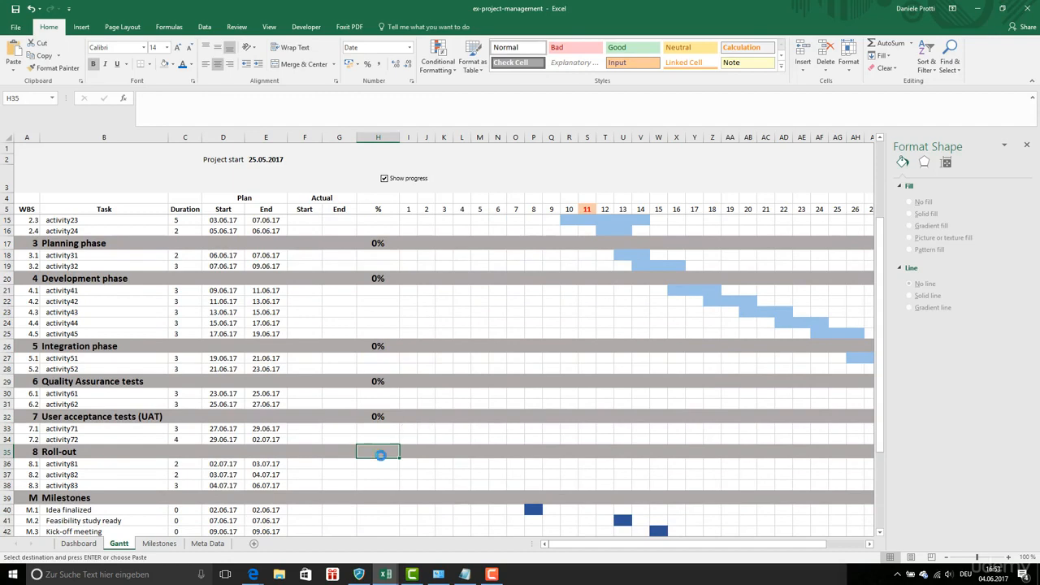
key("Escape")
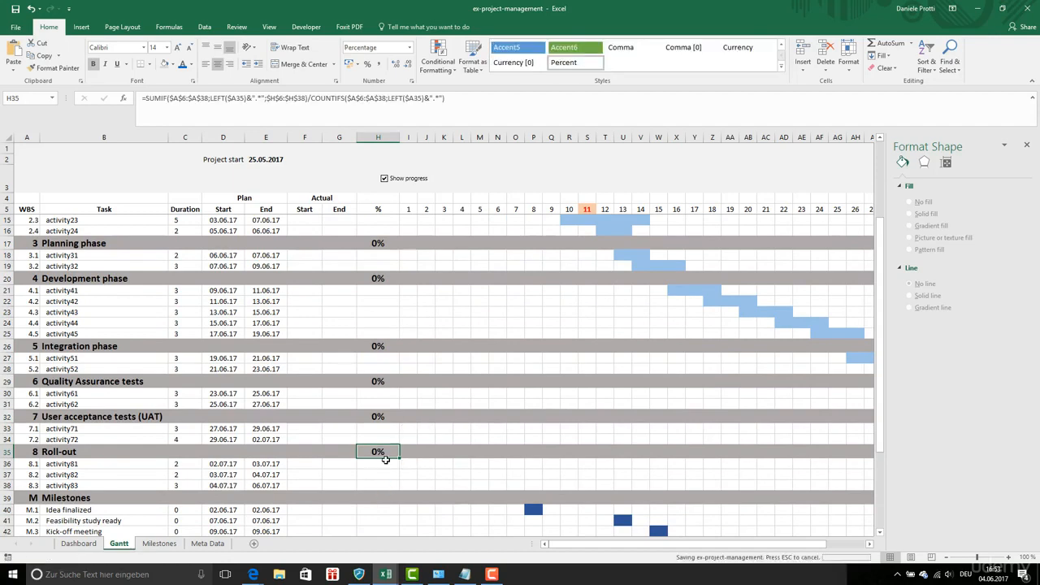
- On the Dashboard sheet, start an INDEX formula in C4 beside Project idea, using Gantt!H6:H38 as its array
scroll(371, 367, "up", 3)
left_click(82, 544)
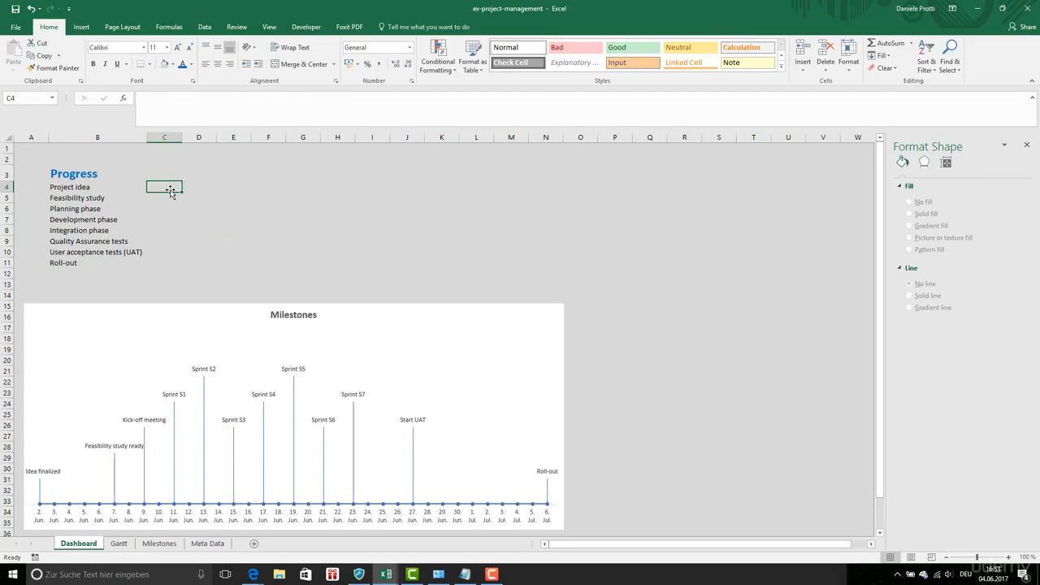
type("=INDEX(")
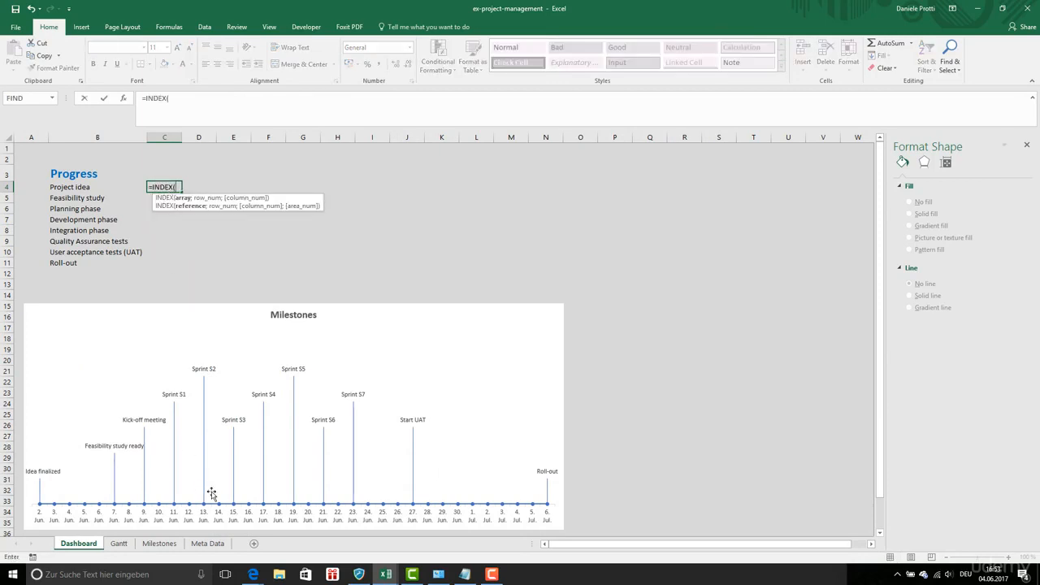
left_click(119, 544)
left_click_drag(377, 221, 378, 394)
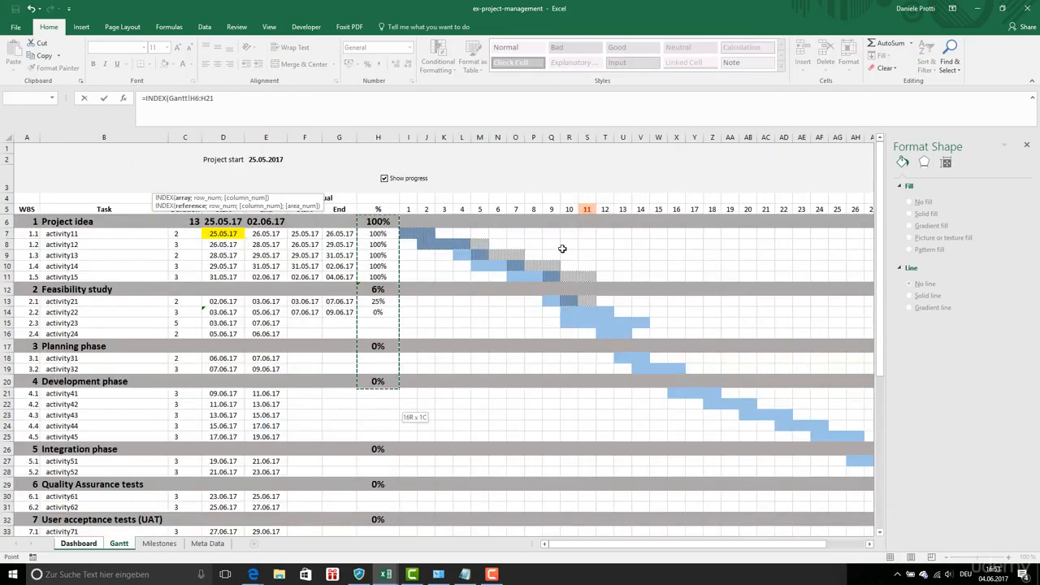
key("shift+Down")
key("shift+Down")
key("shift+Down")
key("shift+Down")
key("shift+Down")
key("shift+Down")
key("shift+Down")
key("shift+Down")
key("shift+Down")
key("shift+Down")
key("shift+Down")
key("shift+Down")
key("shift+Down")
key("shift+Down")
key("shift+Down")
key("shift+Down")
key("shift+Down")
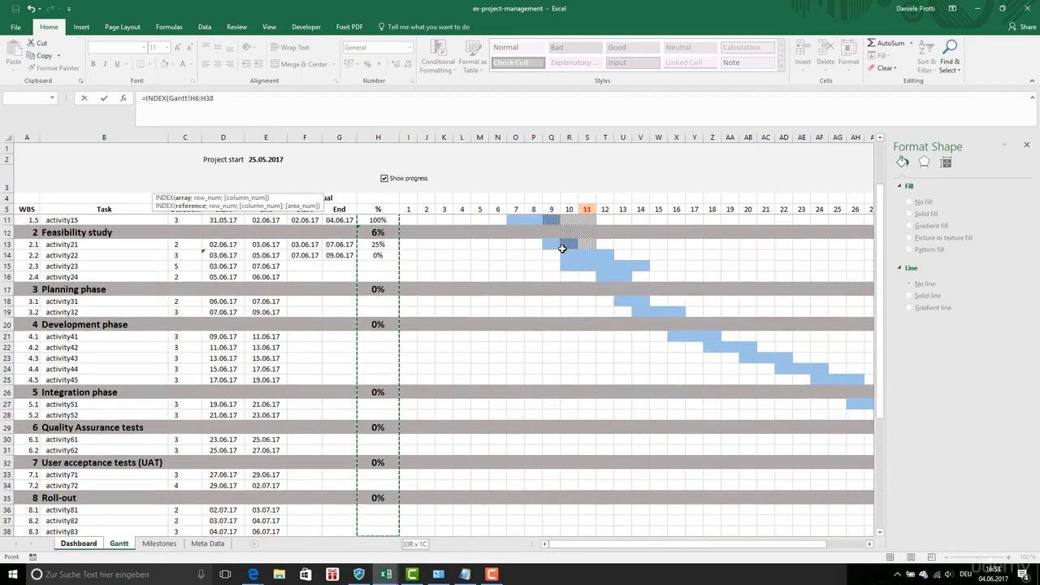
- Add a MATCH function as the row argument of the INDEX formula, referencing the task names in Gantt!B6:B38
type(";MATCH")
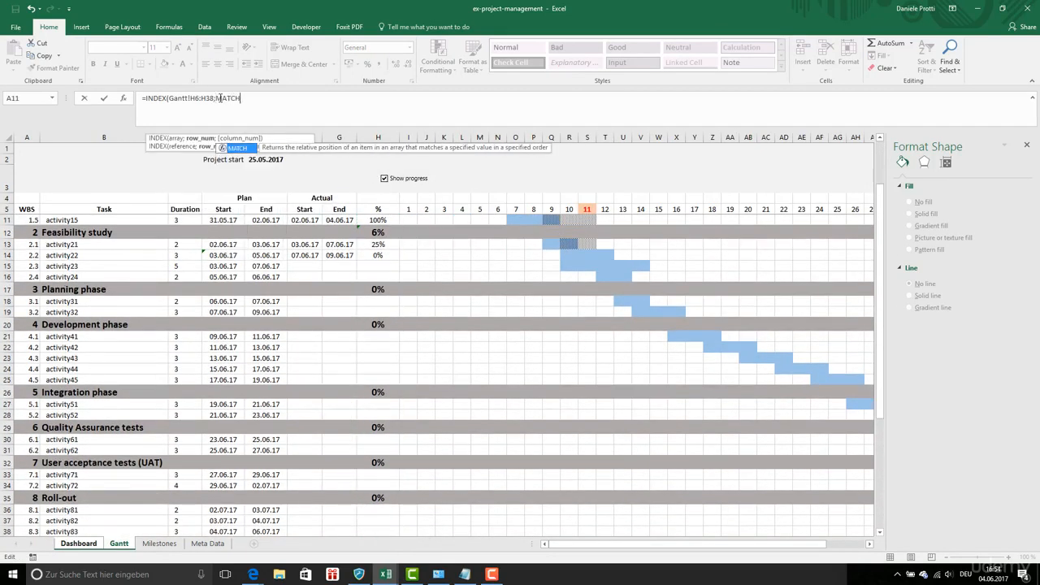
type("(")
scroll(556, 342, "up", 2)
left_click_drag(150, 221, 150, 370)
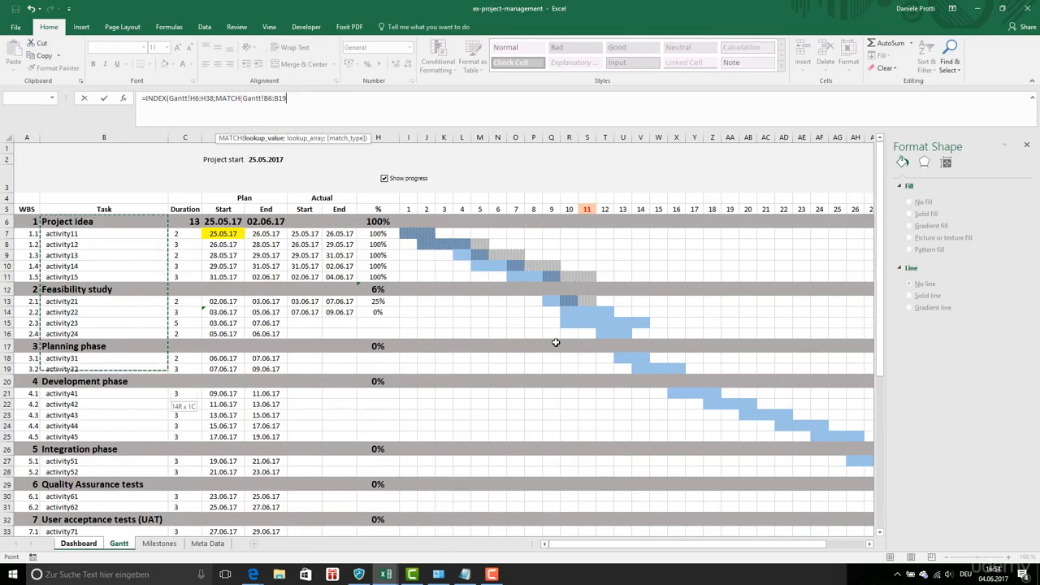
key("shift+Down")
key("shift+Down")
key("shift+Down")
key("shift+Down")
key("shift+Down")
key("shift+Down")
key("shift+Down")
key("shift+Down")
key("shift+Down")
key("shift+Down")
key("shift+Down")
key("shift+Down")
key("shift+Down")
key("shift+Down")
key("shift+Down")
key("shift+Down")
key("shift+Down")
key("shift+Down")
key("shift+Down")
type(";")
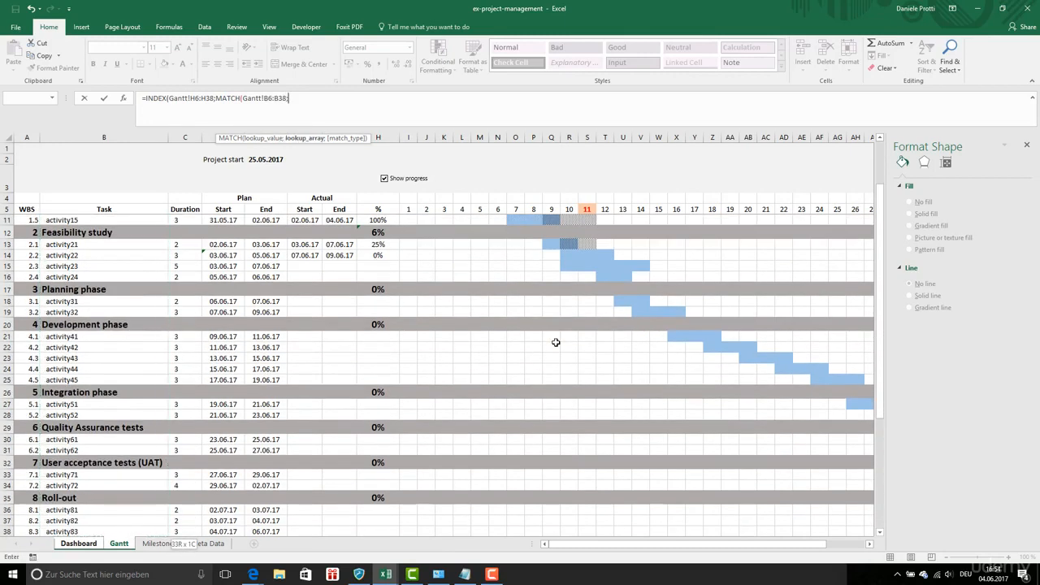
- Insert Dashboard!B4 as MATCH's lookup value before Gantt!B6:B38, complete the formula in C4 and fill it down to C11
left_click(78, 543)
left_click(95, 188)
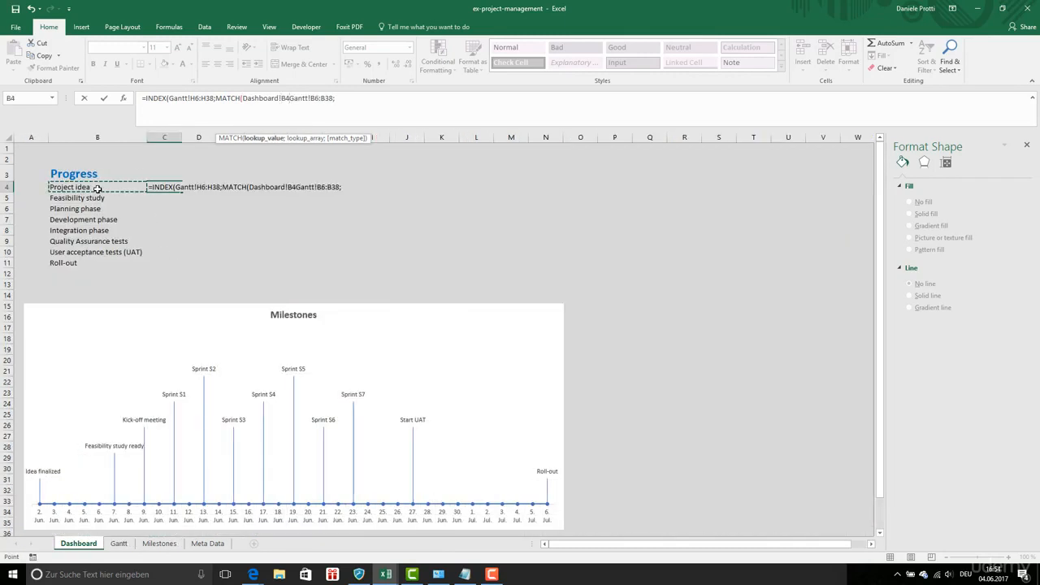
type(";")
left_click(358, 99)
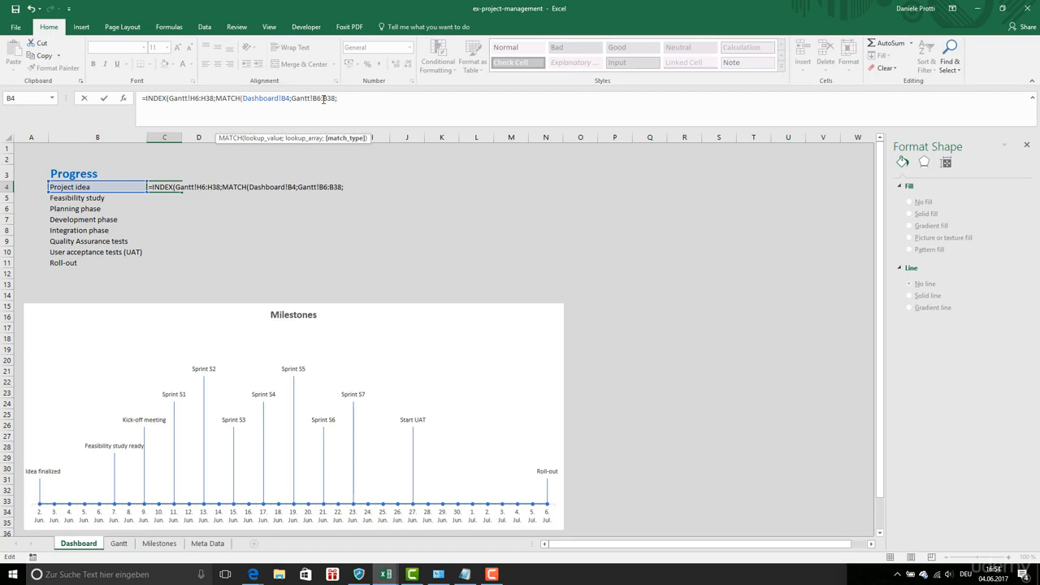
left_click_drag(182, 191, 180, 263)
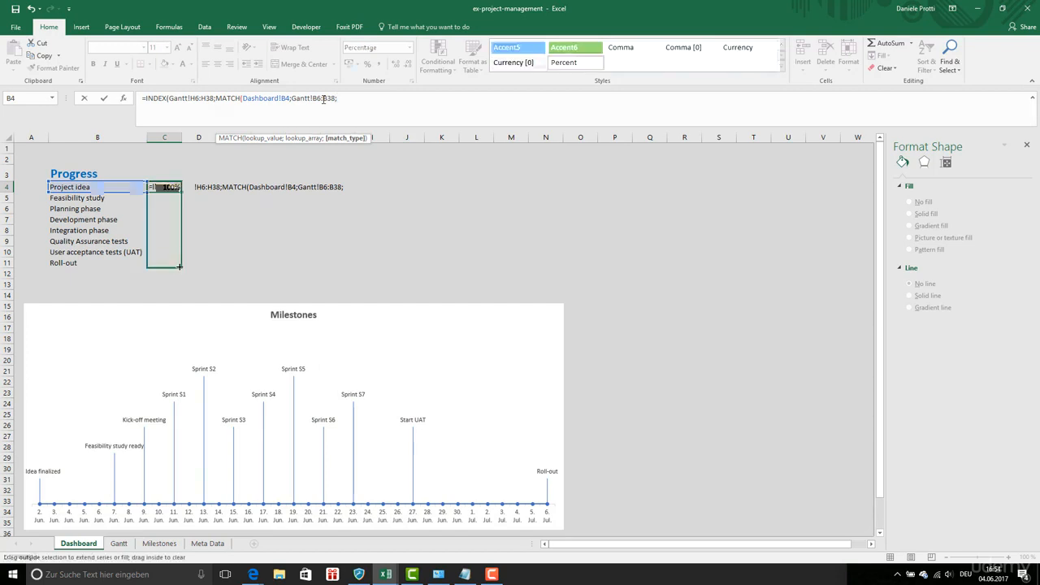
- Make the Gantt range references in C4's formula absolute and fill the corrected formula down to the Roll-out row, C11
left_click(168, 188)
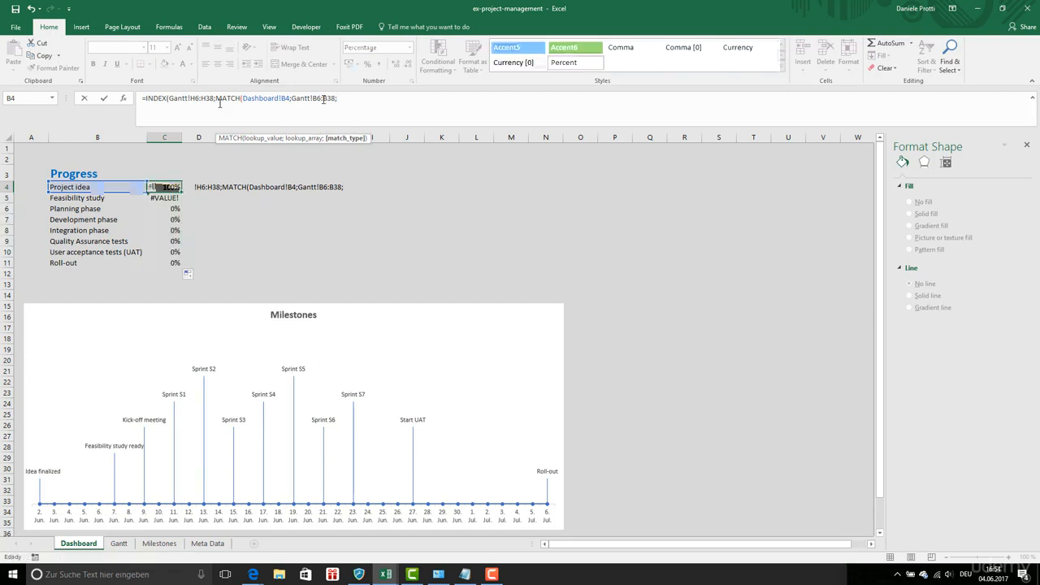
left_click(192, 98)
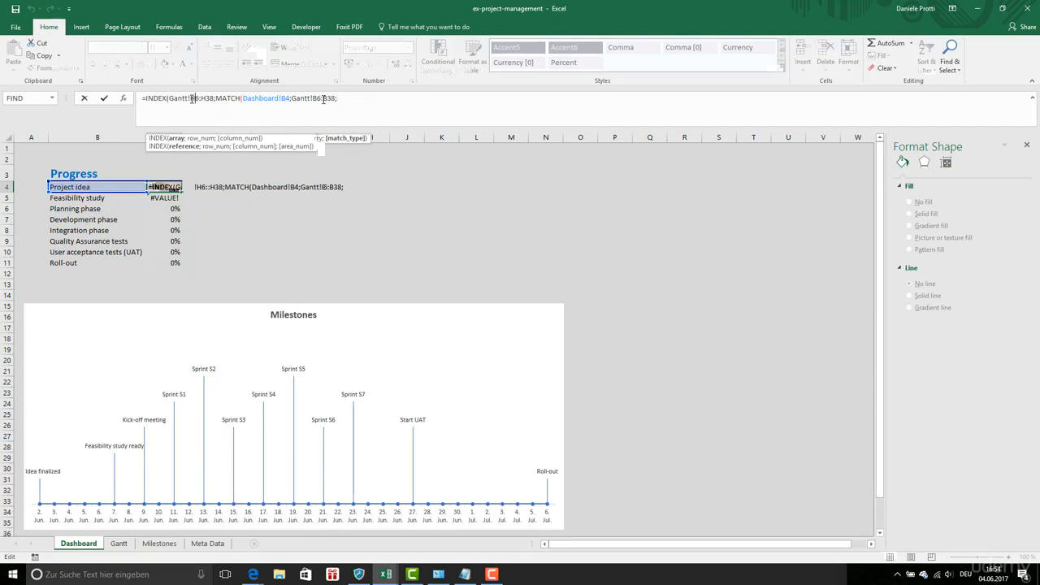
key("Return")
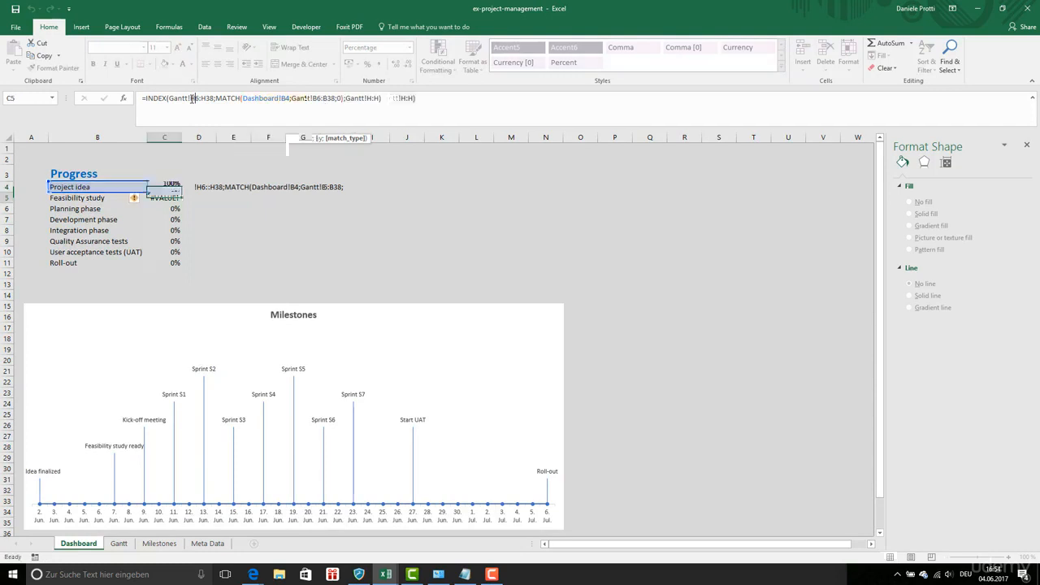
left_click(163, 187)
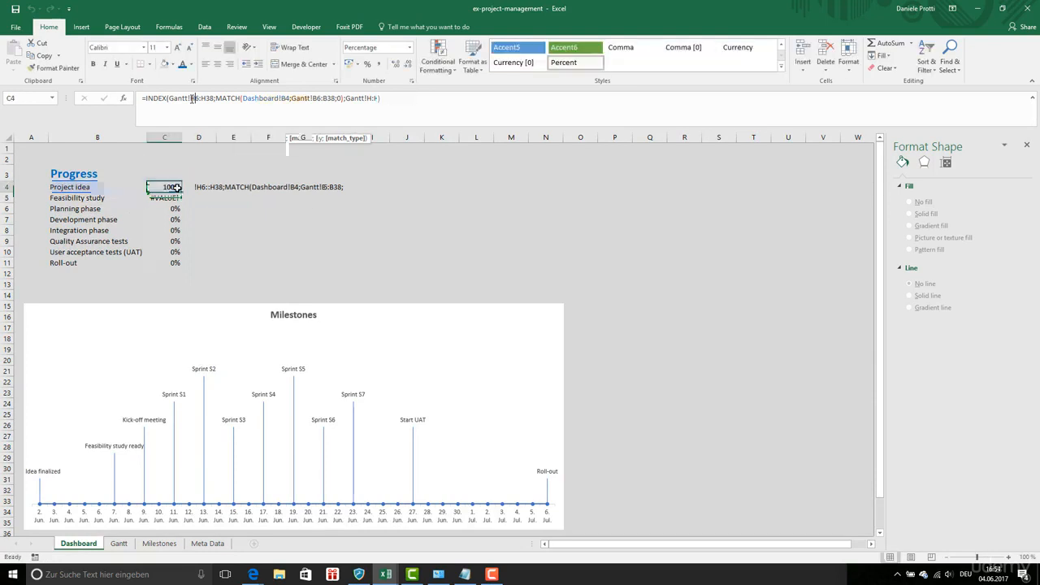
left_click_drag(182, 193, 187, 263)
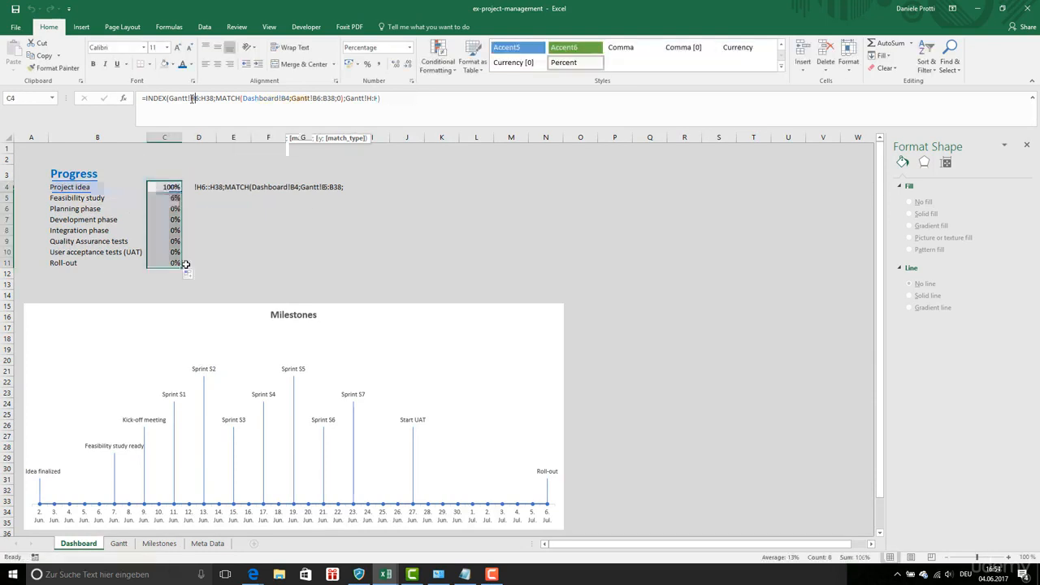
left_click(173, 223)
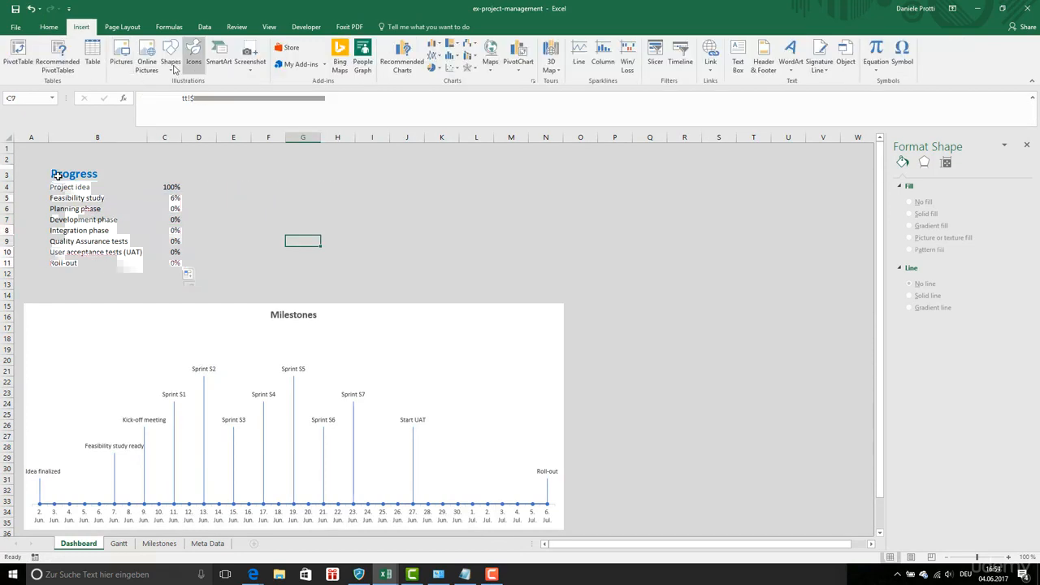
- Draw a rectangle about 5.4 cm high and 8 cm wide around the Progress list
left_click(170, 57)
left_click(199, 93)
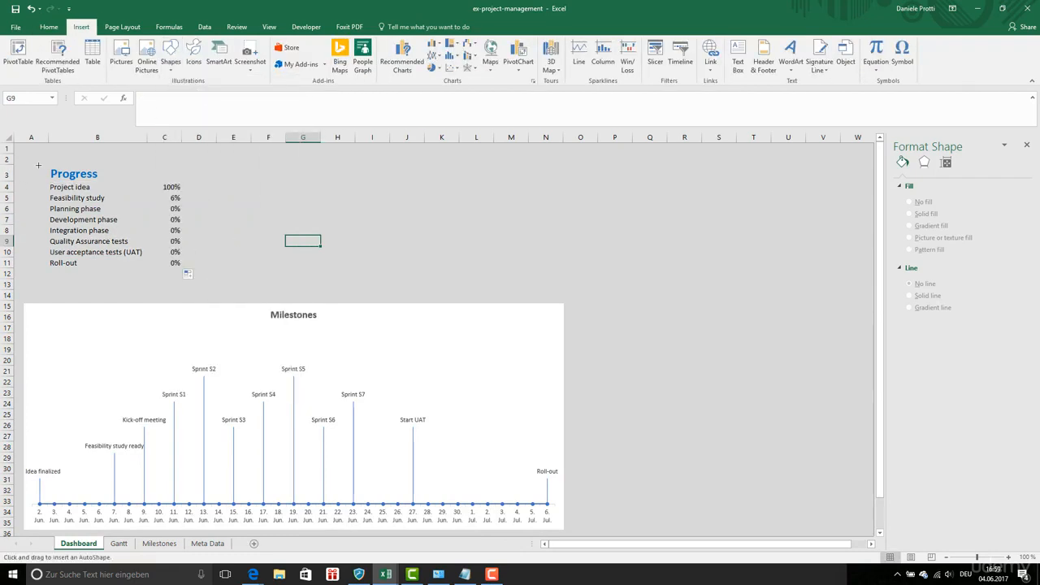
left_click_drag(33, 163, 197, 273)
- Format the rectangle around the Progress list with no fill and a thicker outline in a darker blue theme colour
right_click(134, 198)
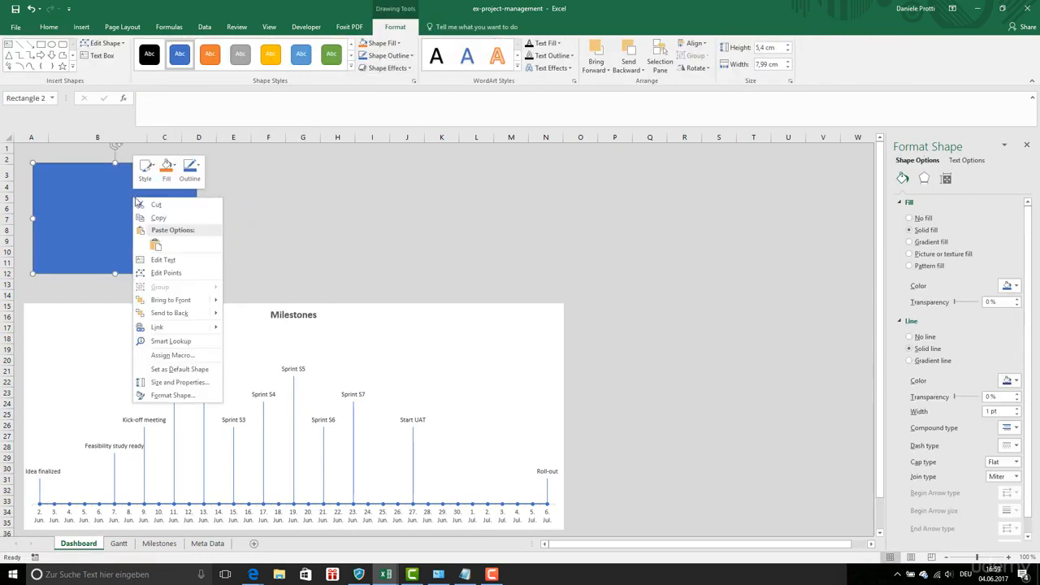
left_click(192, 396)
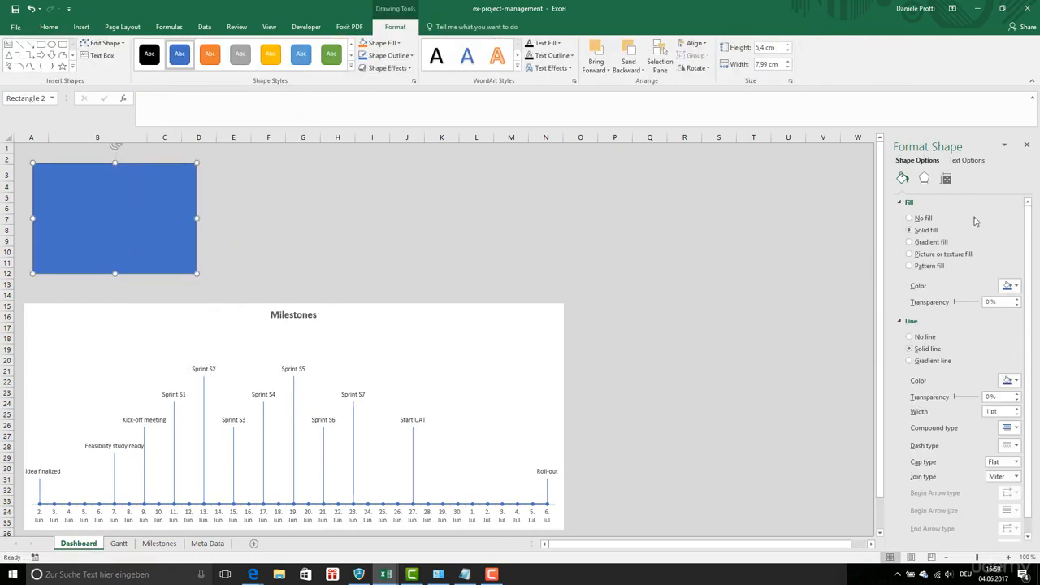
left_click(925, 217)
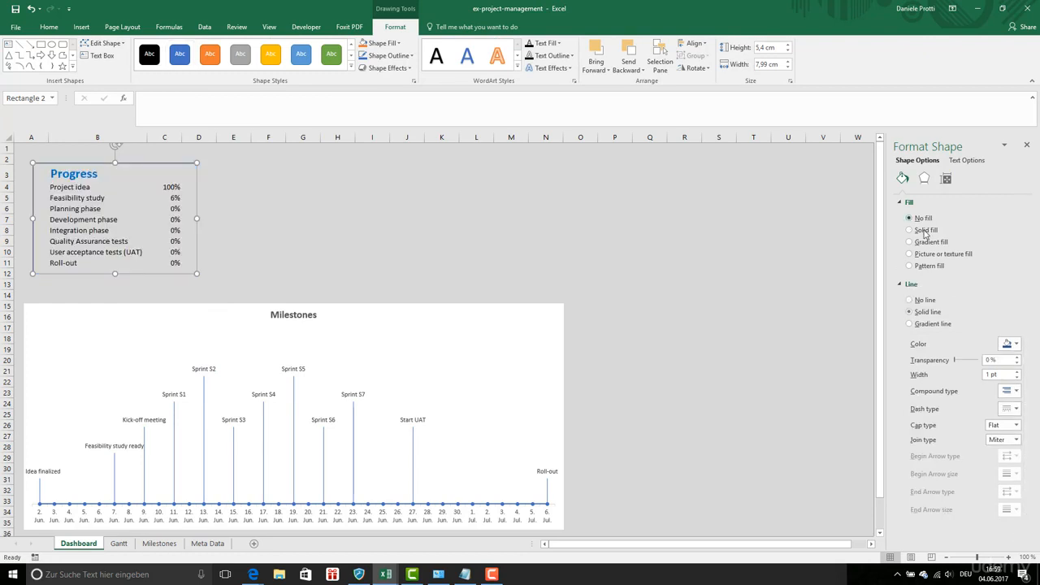
left_click(1011, 344)
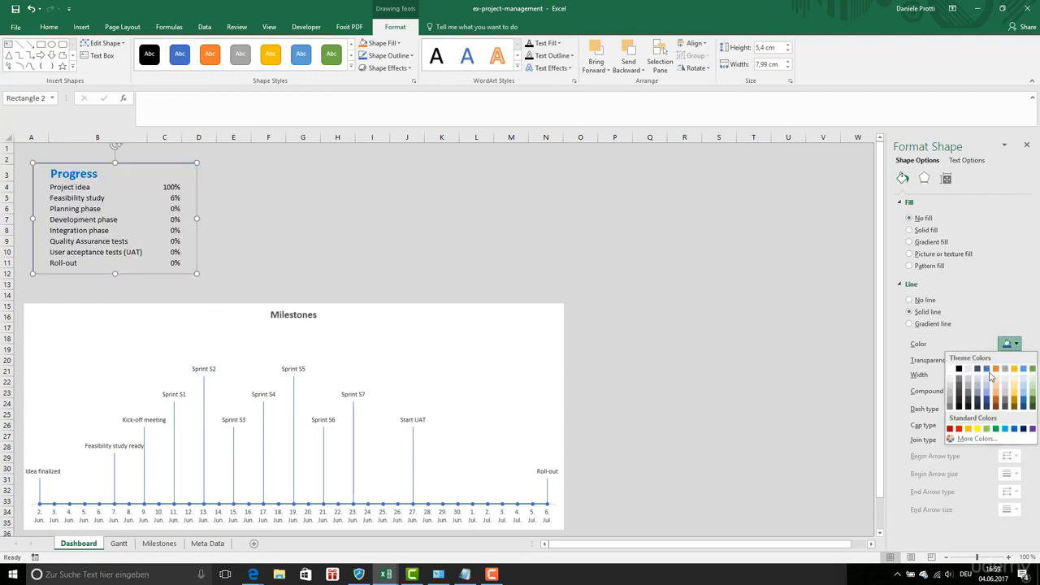
left_click(988, 398)
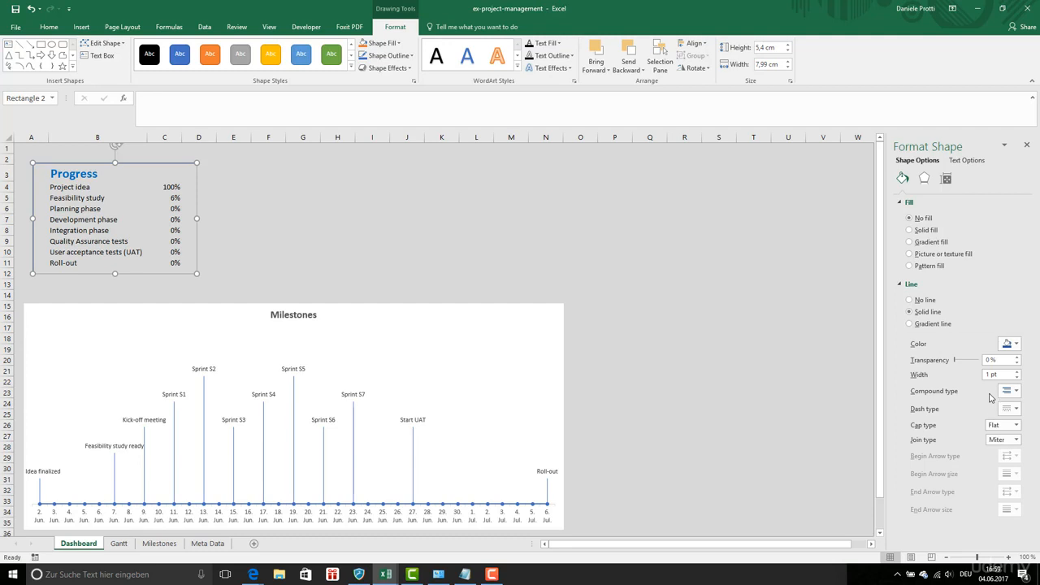
left_click(1017, 371)
left_click(576, 229)
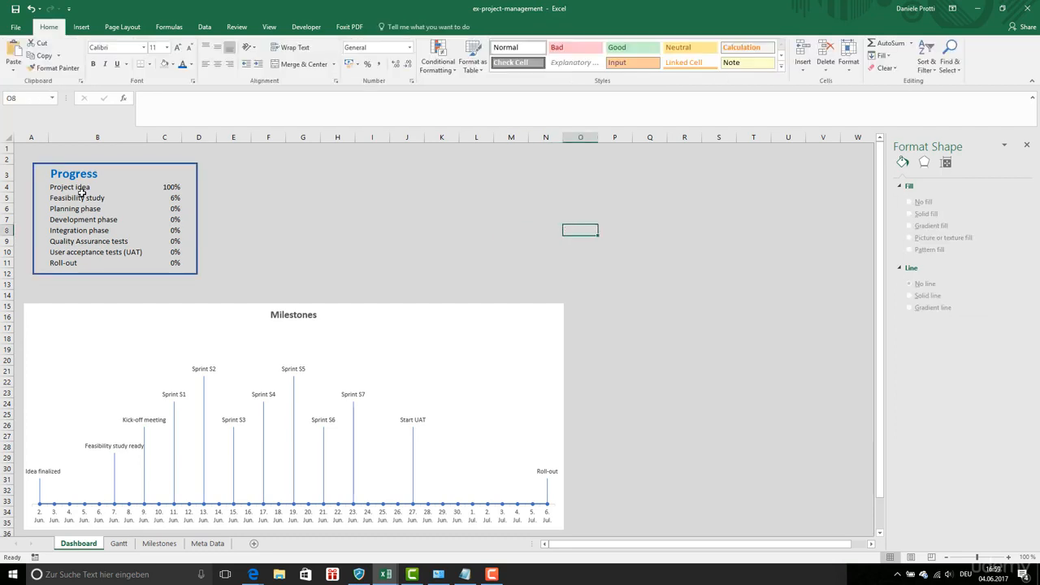